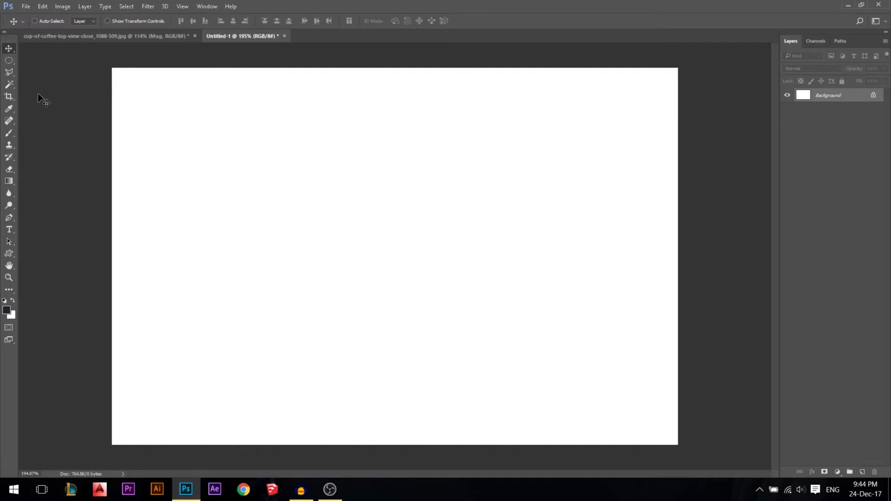
Step: Select the Pen tool from the toolbar, with Path mode in the options bar
{"action": "left_click", "coordinate": [11, 220]}
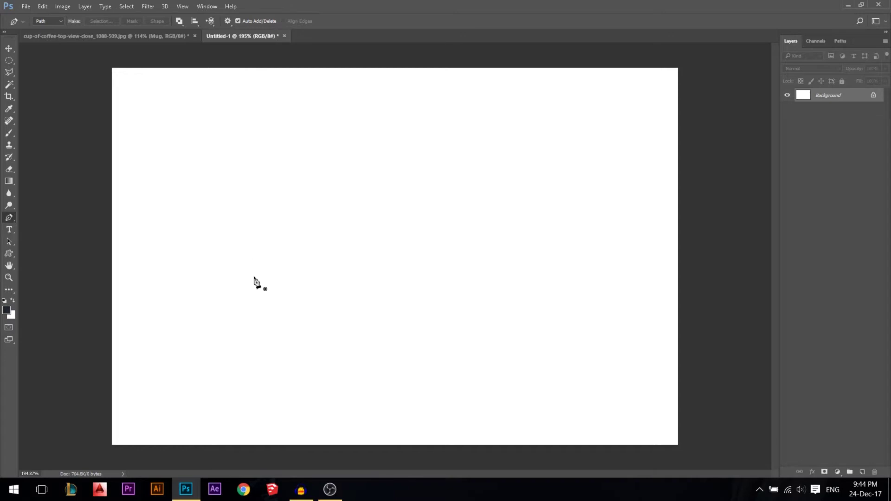
{"action": "left_click", "coordinate": [228, 209]}
{"action": "left_click", "coordinate": [336, 114]}
{"action": "left_click", "coordinate": [486, 185]}
{"action": "left_click", "coordinate": [439, 239]}
{"action": "left_click", "coordinate": [485, 356]}
{"action": "left_click", "coordinate": [266, 302]}
{"action": "left_click", "coordinate": [227, 210]}
{"action": "key", "text": "Escape"}
{"action": "left_click", "coordinate": [9, 71]}
{"action": "left_click", "coordinate": [192, 202]}
{"action": "left_click", "coordinate": [339, 112]}
{"action": "left_click", "coordinate": [417, 215]}
{"action": "left_click", "coordinate": [509, 175]}
{"action": "left_click", "coordinate": [510, 307]}
{"action": "left_click", "coordinate": [332, 333]}
{"action": "left_click", "coordinate": [309, 239]}
{"action": "double_click", "coordinate": [217, 294]}
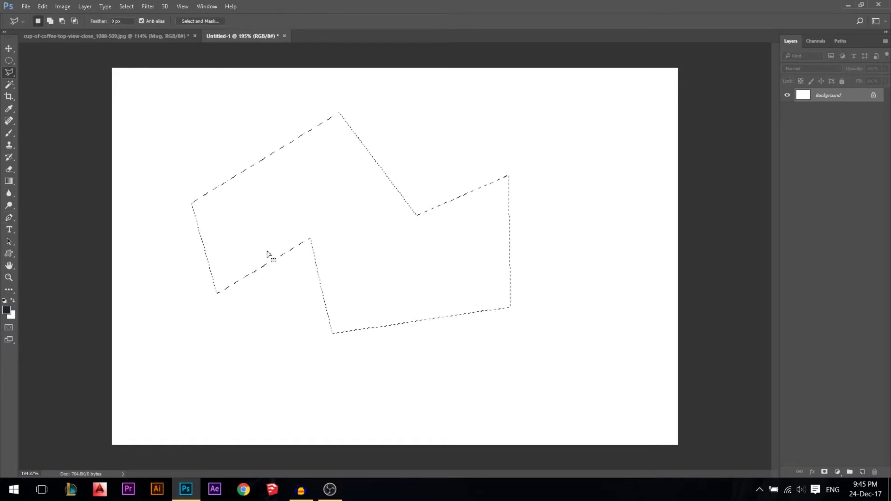
{"action": "left_click", "coordinate": [195, 205]}
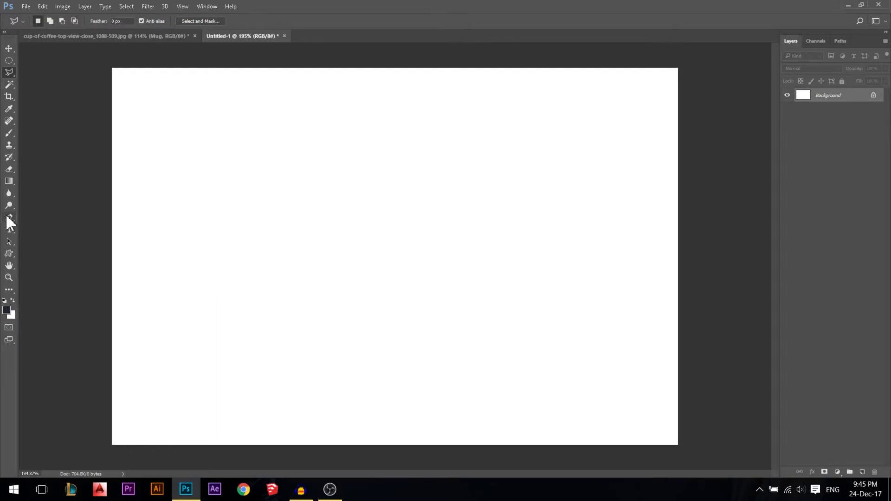
{"action": "left_click", "coordinate": [8, 219]}
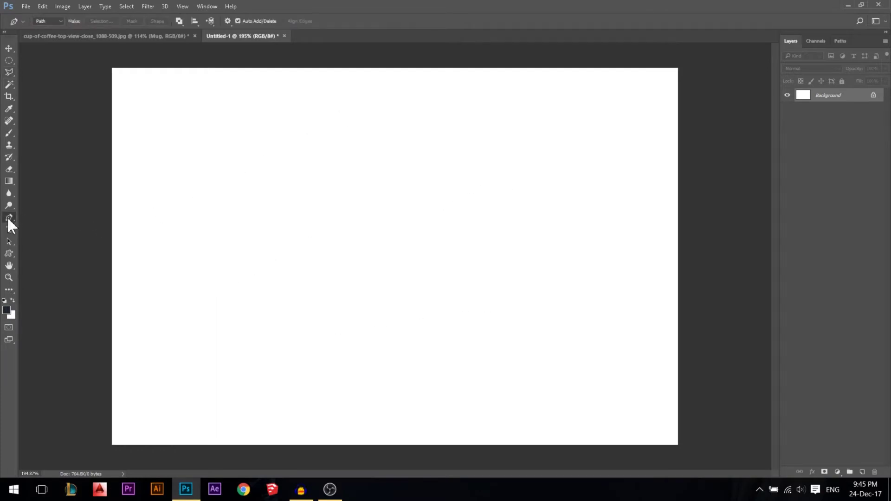
{"action": "left_click", "coordinate": [298, 166]}
{"action": "left_click_drag", "start_coordinate": [414, 159], "coordinate": [495, 216]}
{"action": "left_click", "coordinate": [297, 165]}
{"action": "key", "text": "Delete"}
{"action": "left_click", "coordinate": [291, 172]}
{"action": "left_click_drag", "start_coordinate": [439, 130], "coordinate": [442, 131]}
{"action": "left_click", "coordinate": [469, 235]}
{"action": "left_click_drag", "start_coordinate": [411, 260], "coordinate": [333, 222]}
{"action": "left_click", "coordinate": [329, 199]}
{"action": "left_click", "coordinate": [291, 172]}
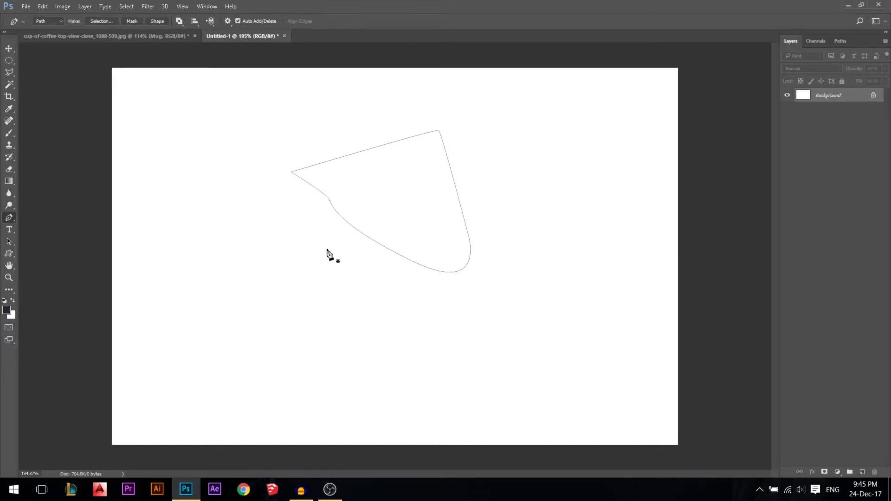
{"action": "key", "text": "Delete"}
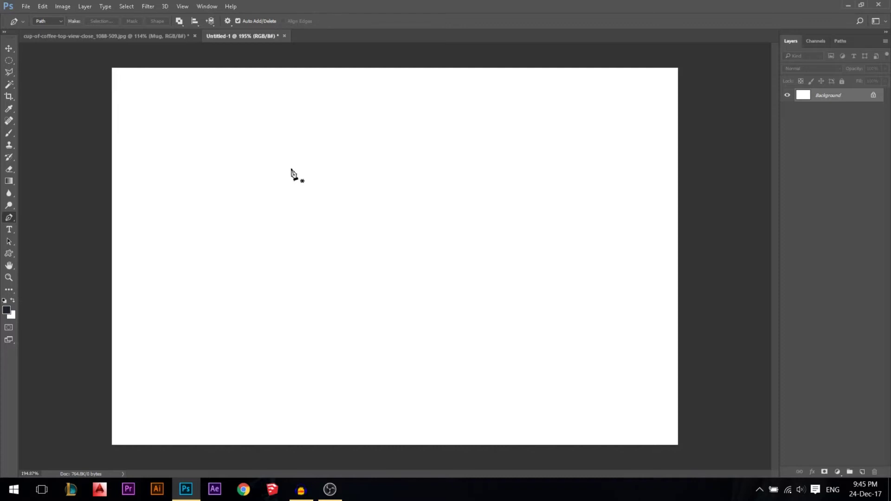
Step: Place top and bottom anchors for a vertical side, then drag a middle-right anchor to curve the lower lobe
{"action": "left_click", "coordinate": [285, 141]}
{"action": "left_click", "coordinate": [285, 254]}
{"action": "left_click", "coordinate": [315, 196]}
{"action": "left_click_drag", "start_coordinate": [315, 196], "coordinate": [226, 148]}
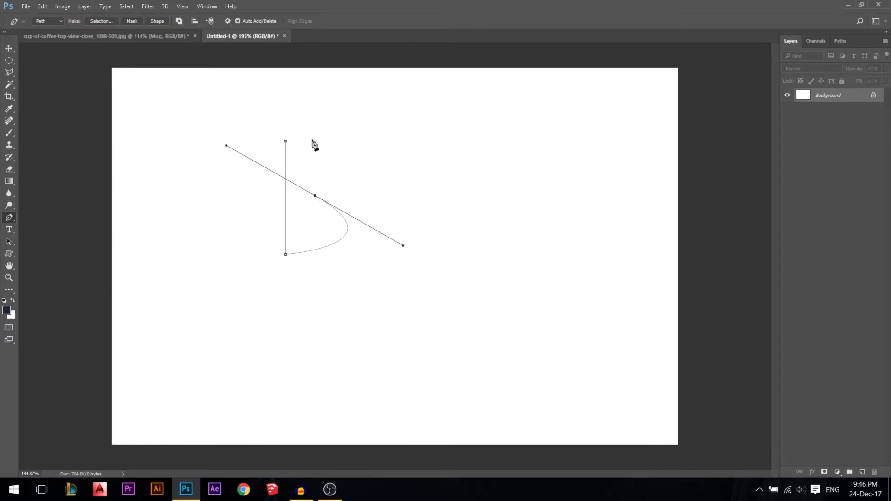
Step: Adjust the middle anchor's handles to reshape the lower curve and remove its outgoing handle
{"action": "left_click_drag", "start_coordinate": [285, 141], "coordinate": [205, 145]}
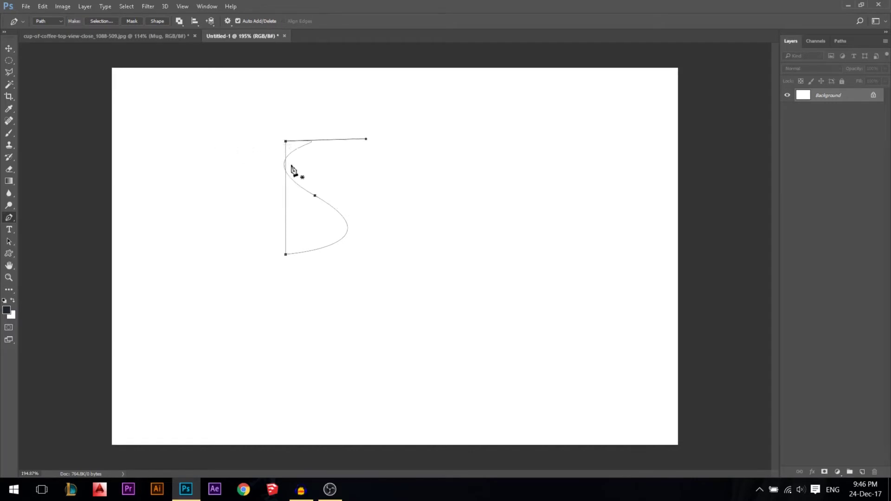
{"action": "left_click", "coordinate": [315, 195], "text": "ctrl"}
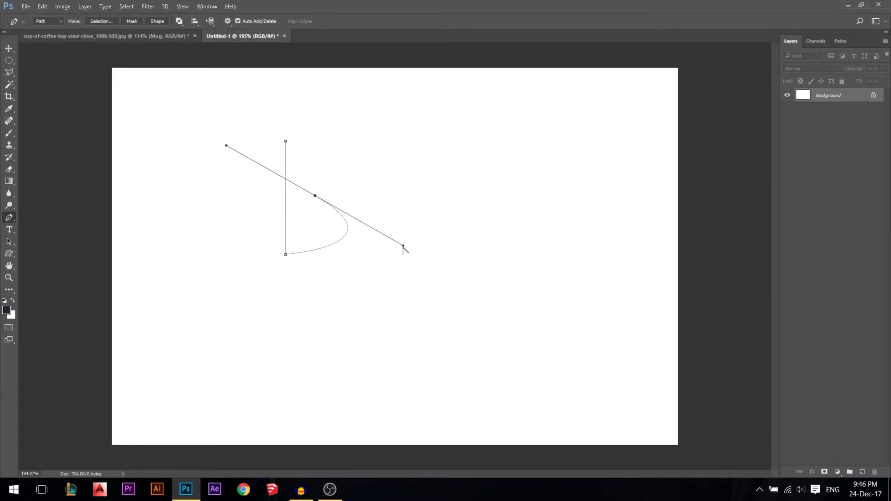
{"action": "left_click_drag", "start_coordinate": [403, 246], "coordinate": [368, 236]}
{"action": "mouse_move", "coordinate": [226, 147]}
{"action": "left_mouse_down"}
{"action": "mouse_move", "coordinate": [249, 136]}
{"action": "mouse_move", "coordinate": [255, 151]}
{"action": "mouse_move", "coordinate": [258, 131]}
{"action": "mouse_move", "coordinate": [306, 163]}
{"action": "mouse_move", "coordinate": [236, 143]}
{"action": "mouse_move", "coordinate": [315, 197]}
{"action": "mouse_move", "coordinate": [233, 136]}
{"action": "left_mouse_up"}
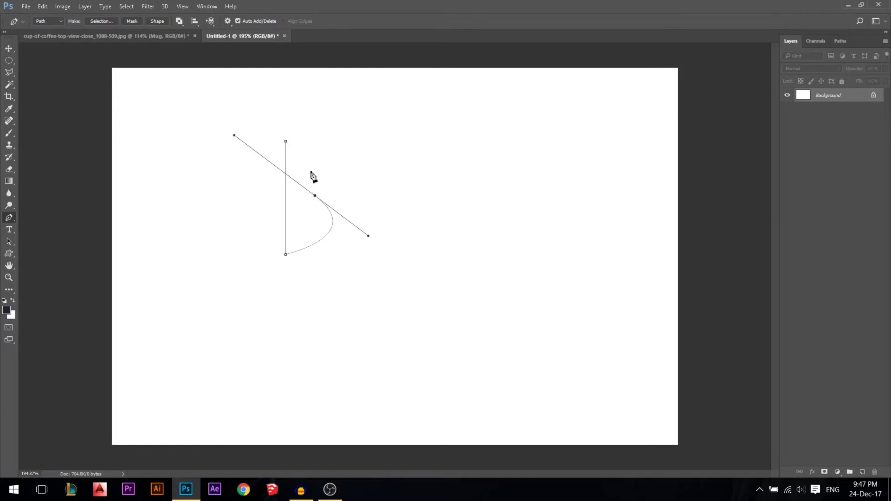
{"action": "left_click", "coordinate": [315, 196]}
Step: Close the path with a curved upper lobe and pull a new left anchor out with long vertical handles
{"action": "left_click", "coordinate": [286, 142]}
{"action": "left_click_drag", "start_coordinate": [286, 142], "coordinate": [205, 137]}
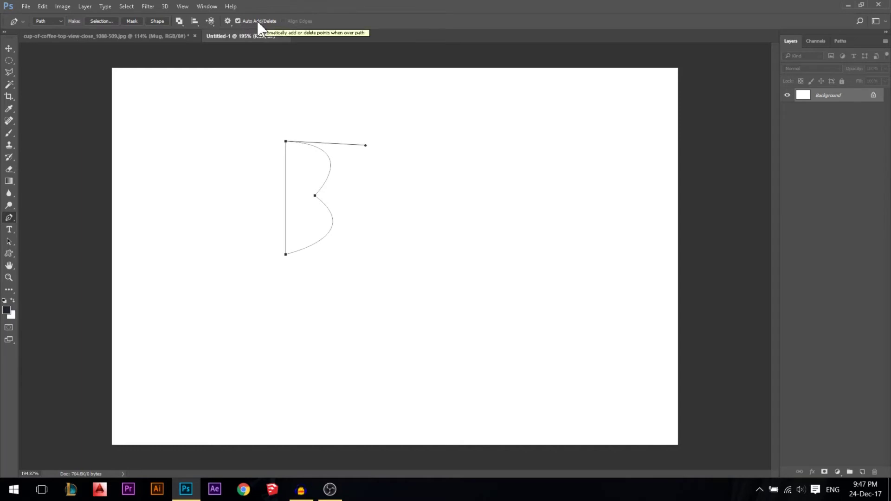
{"action": "left_click", "coordinate": [285, 196]}
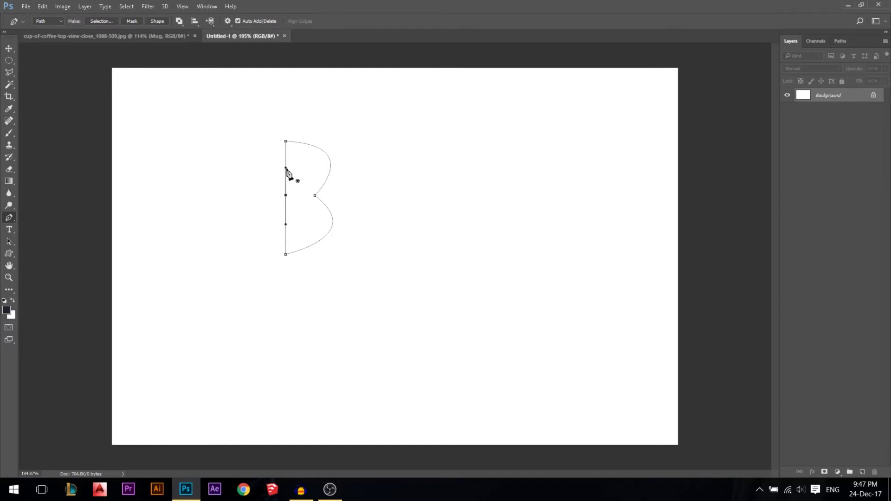
{"action": "left_click", "coordinate": [286, 195], "text": "alt"}
{"action": "left_click_drag", "start_coordinate": [286, 195], "coordinate": [208, 195]}
{"action": "left_click_drag", "start_coordinate": [206, 195], "coordinate": [207, 241]}
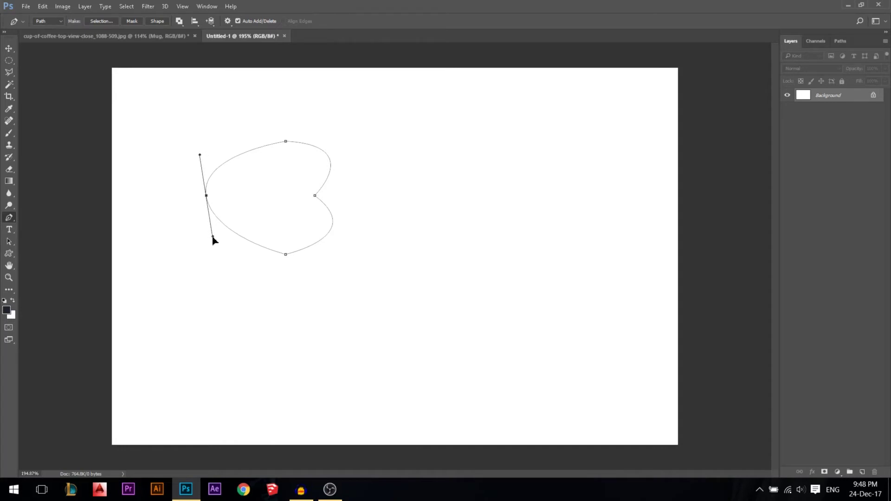
{"action": "left_click_drag", "start_coordinate": [214, 238], "coordinate": [207, 382]}
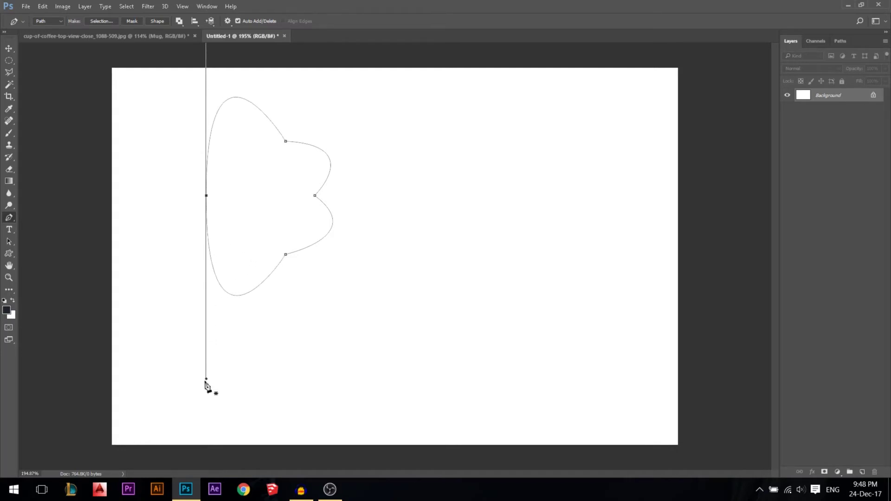
Step: Swing the left anchor's lower handle rightward so the bottom lobe arches up from the left point
{"action": "key", "text": "i"}
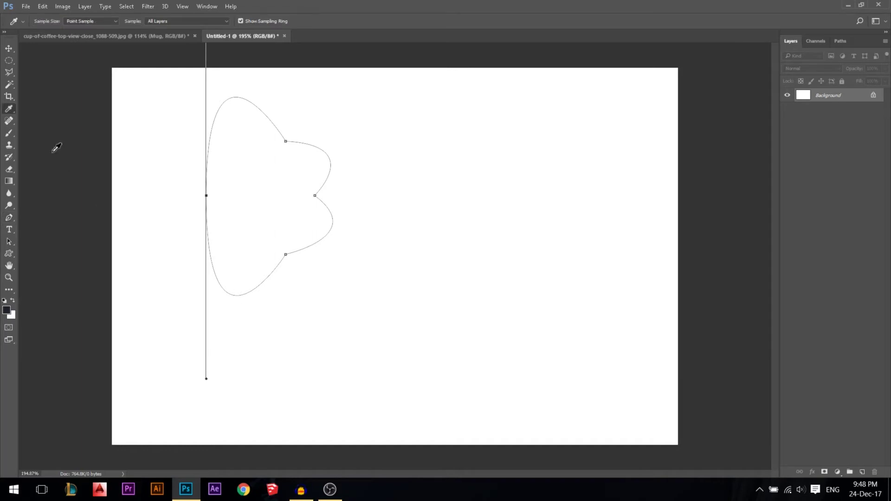
{"action": "left_click", "coordinate": [9, 218]}
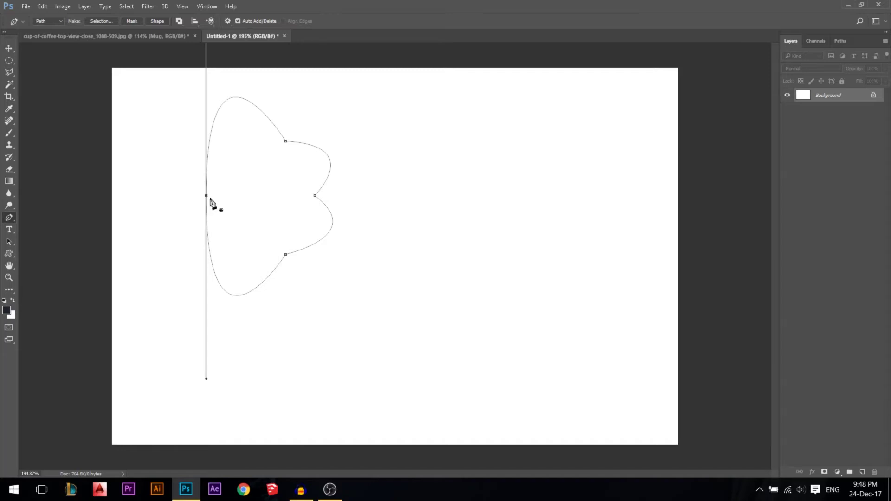
{"action": "scroll", "coordinate": [212, 203], "scroll_direction": "down", "scroll_amount": 2}
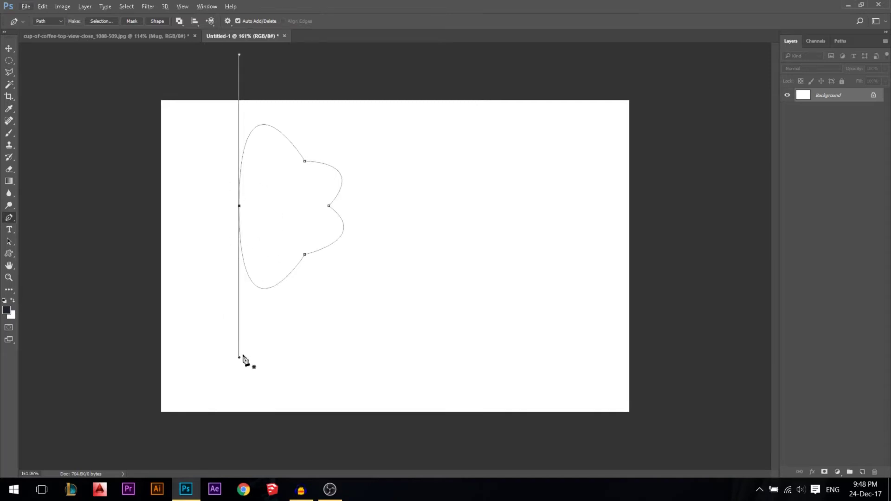
{"action": "left_click_drag", "start_coordinate": [240, 357], "coordinate": [304, 317]}
{"action": "key", "text": "ctrl+z"}
{"action": "left_click_drag", "start_coordinate": [239, 358], "coordinate": [306, 162]}
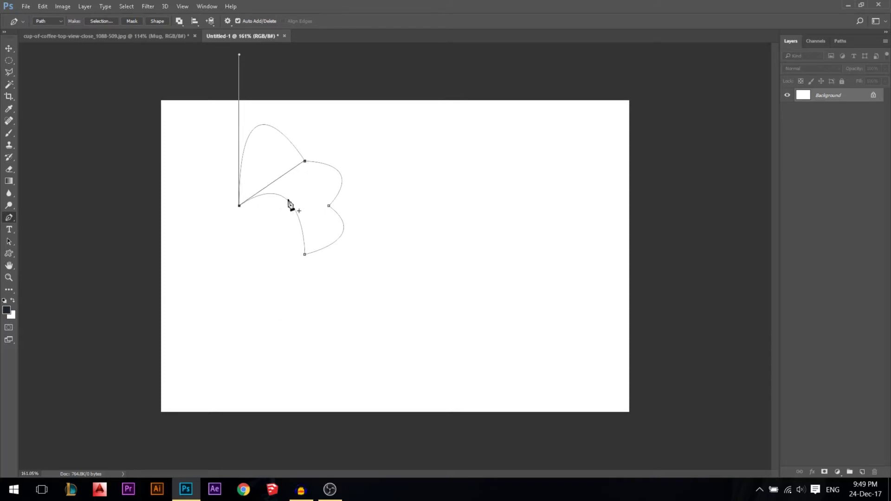
Step: Drag the top-right anchor's handle to refine the lower curve of the heart
{"action": "scroll", "coordinate": [292, 201], "scroll_direction": "up", "scroll_amount": 1}
{"action": "scroll", "coordinate": [293, 205], "scroll_direction": "up", "scroll_amount": 1}
{"action": "left_click_drag", "start_coordinate": [285, 130], "coordinate": [285, 164]}
{"action": "scroll", "coordinate": [278, 221], "scroll_direction": "up", "scroll_amount": 2}
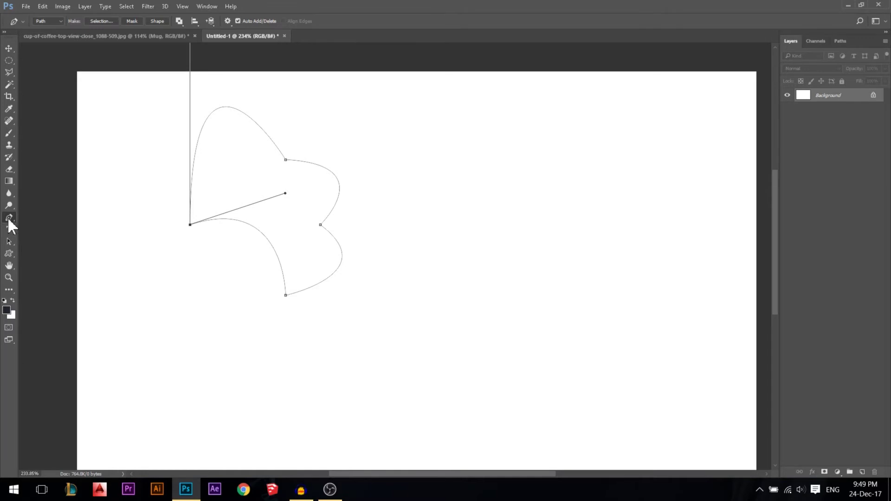
{"action": "right_click", "coordinate": [279, 210]}
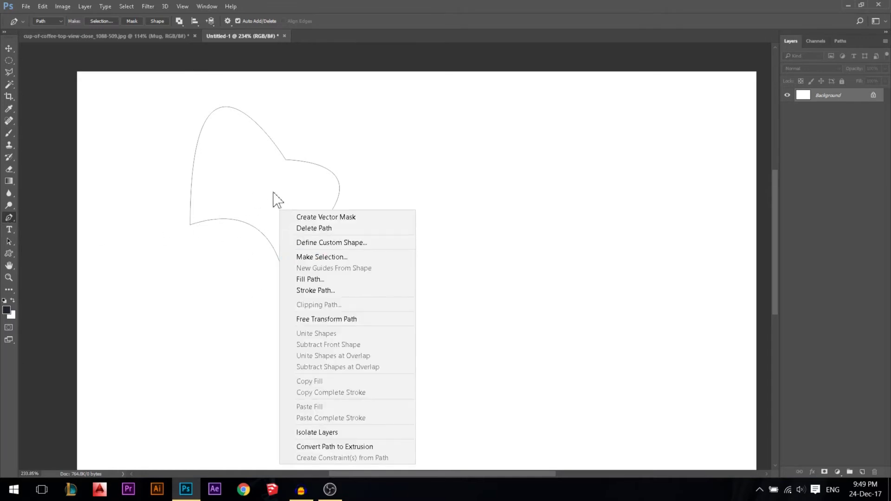
{"action": "right_click", "coordinate": [390, 151]}
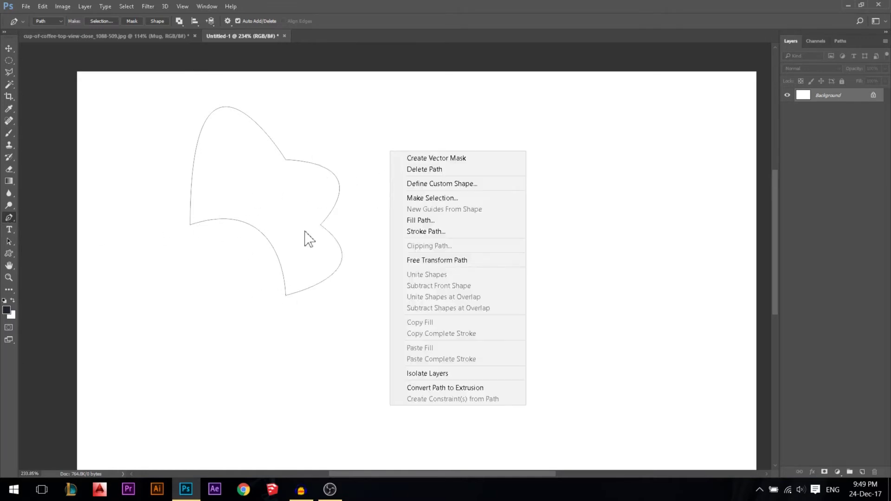
{"action": "left_click", "coordinate": [441, 204]}
{"action": "left_click_drag", "start_coordinate": [635, 99], "coordinate": [615, 99]}
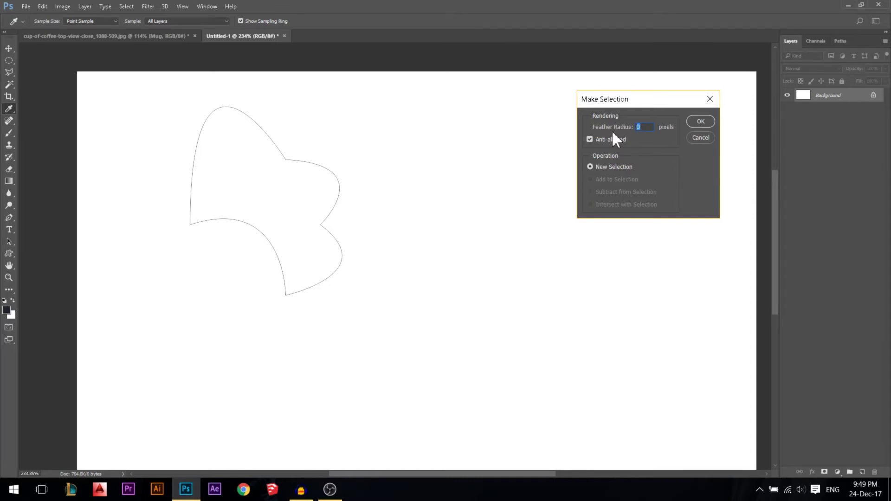
{"action": "left_click", "coordinate": [700, 122]}
{"action": "key", "text": "p"}
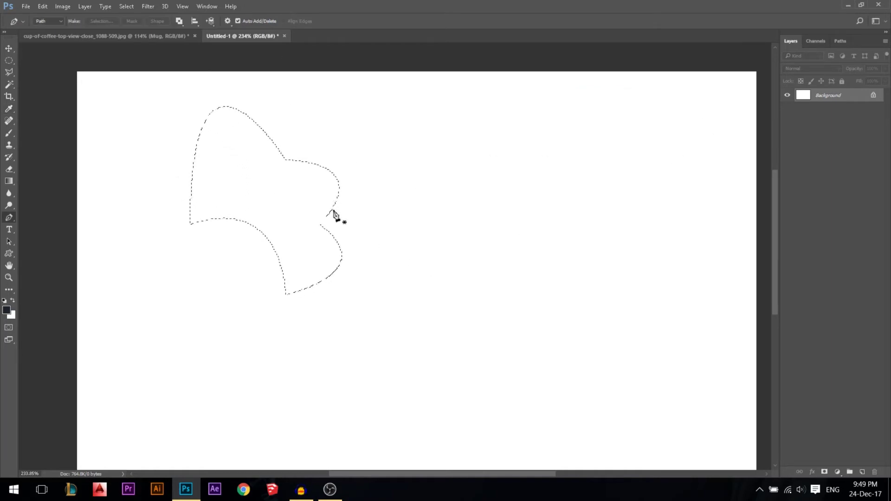
{"action": "key", "text": "ctrl+z"}
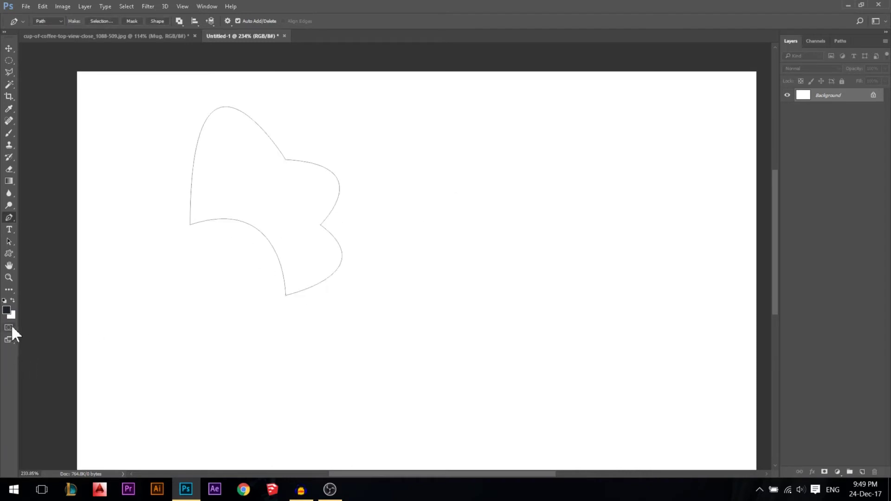
Step: Try a Stroke Path brush stroke on the heart path, undo it, and size the brush to 10 px
{"action": "right_click", "coordinate": [469, 145]}
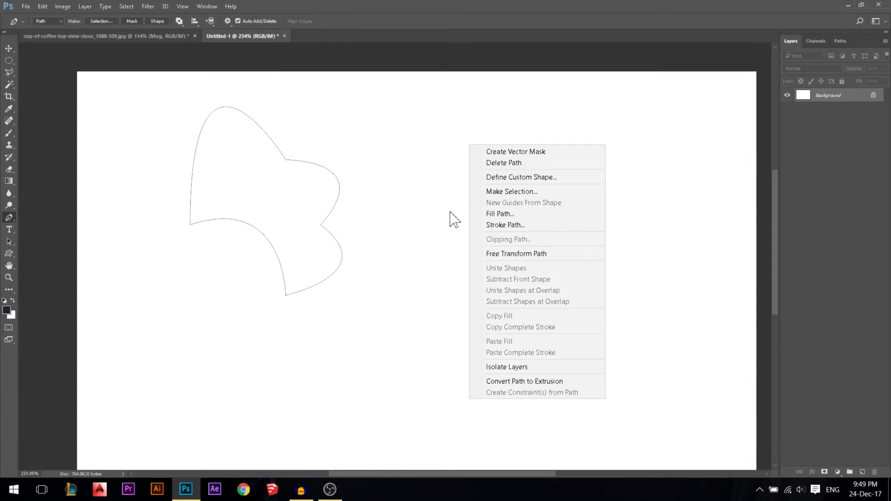
{"action": "left_click", "coordinate": [499, 225]}
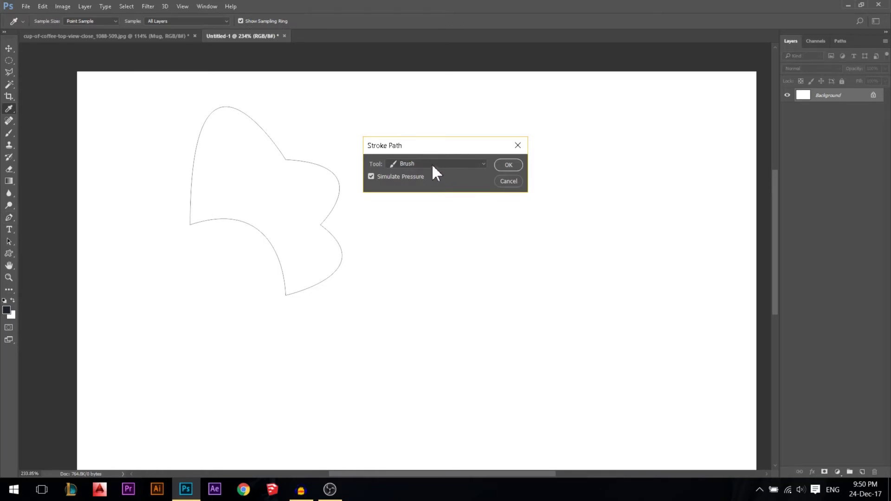
{"action": "left_click", "coordinate": [506, 165]}
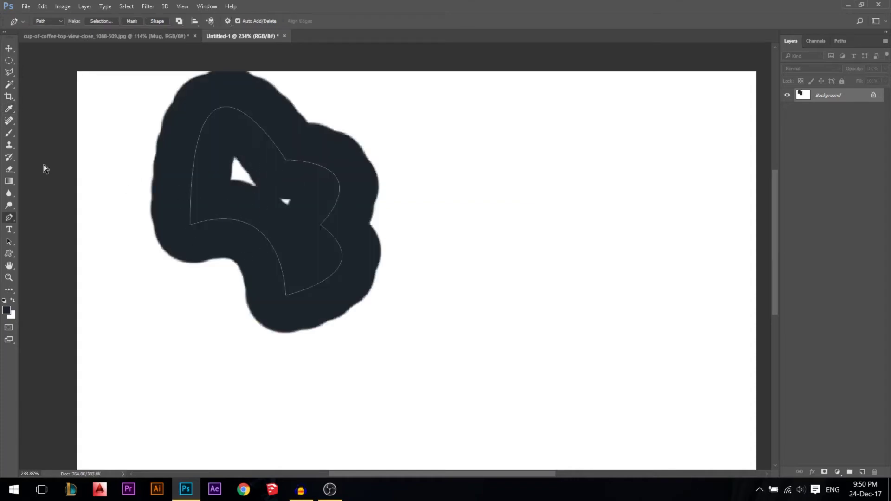
{"action": "key", "text": "ctrl+z"}
{"action": "left_click", "coordinate": [9, 134]}
{"action": "right_click", "coordinate": [386, 187]}
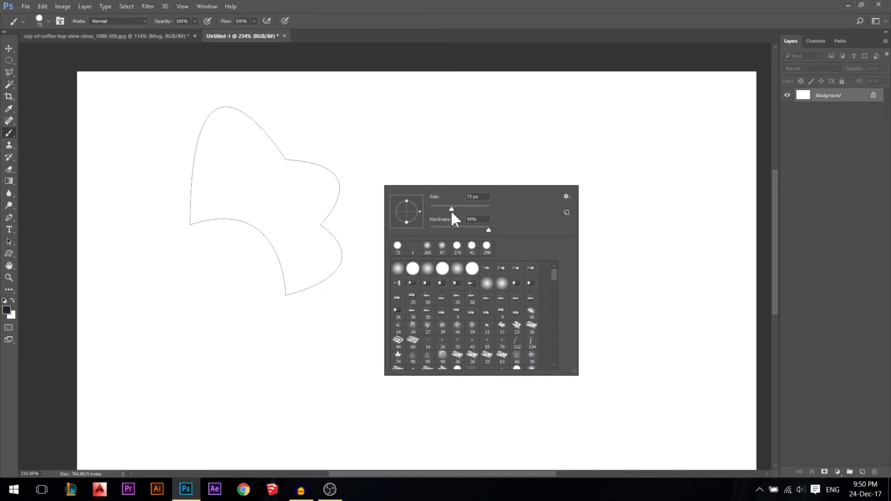
Step: Stroke the heart path with the brush again, then undo the dark stroke
{"action": "left_click", "coordinate": [9, 220]}
{"action": "right_click", "coordinate": [446, 182]}
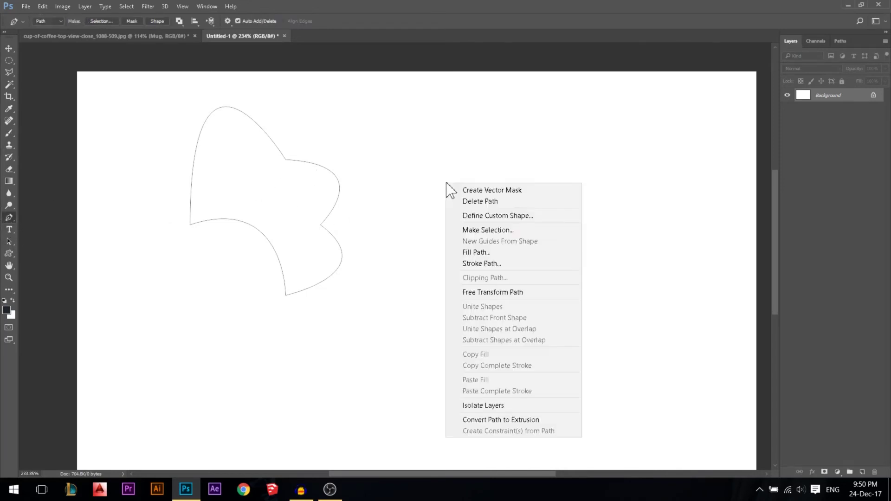
{"action": "left_click", "coordinate": [487, 260]}
{"action": "left_click", "coordinate": [509, 165]}
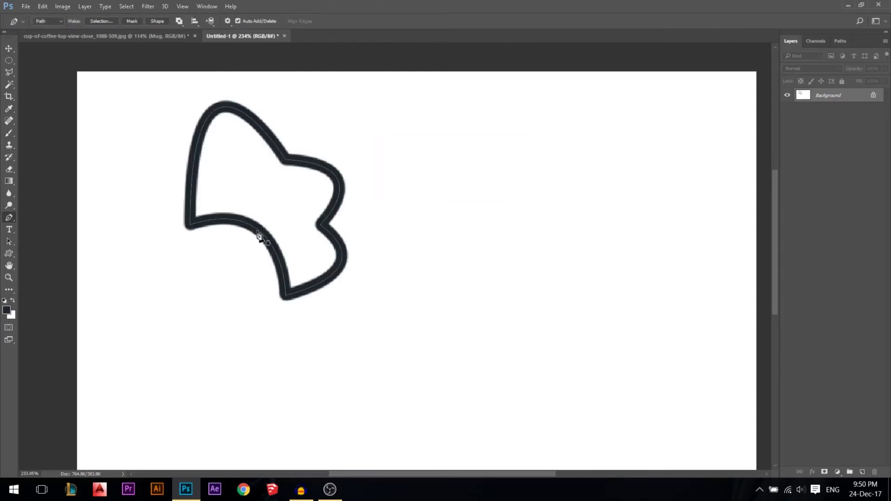
{"action": "key", "text": "ctrl+z"}
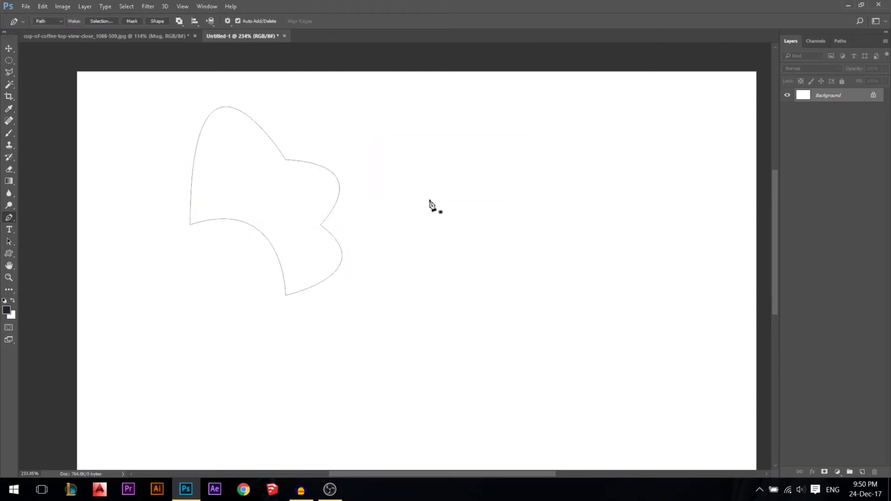
Step: Set the foreground colour to bright blue 00a4ff (R 0, G 164, B 255)
{"action": "left_click", "coordinate": [8, 310]}
{"action": "type", "text": "00a4ff"}
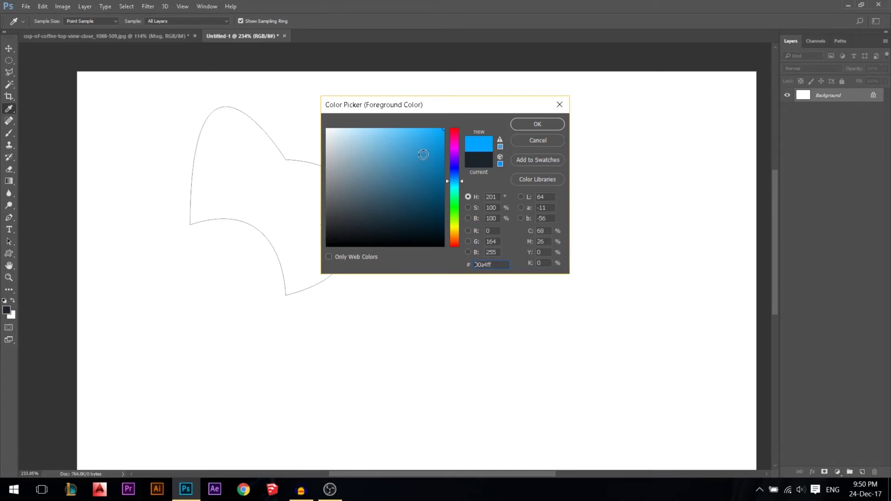
{"action": "key", "text": "Return"}
{"action": "key", "text": "p"}
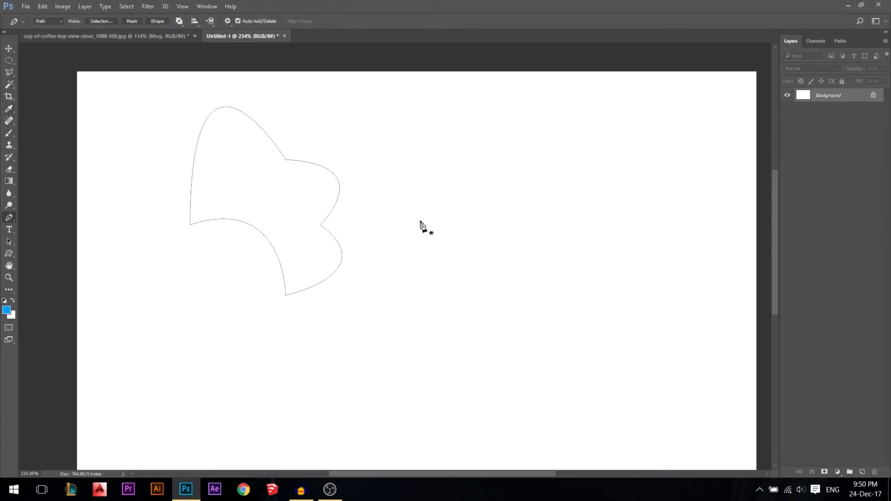
{"action": "right_click", "coordinate": [429, 171]}
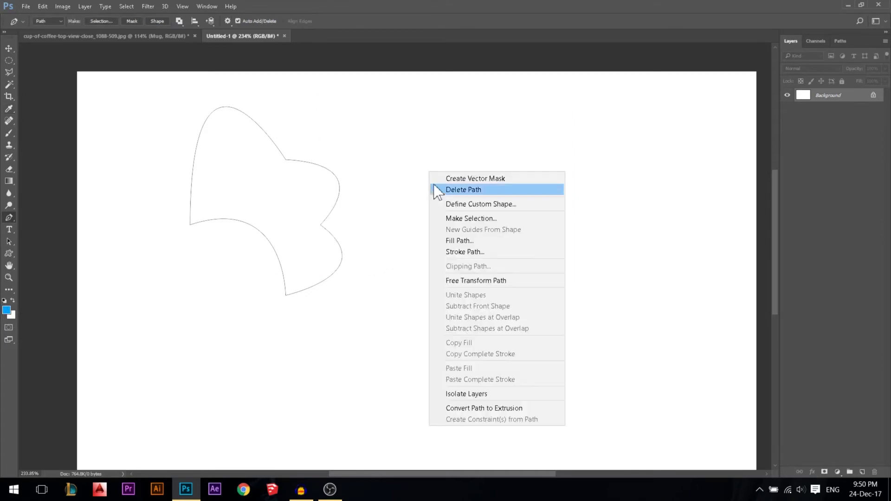
{"action": "left_click", "coordinate": [458, 241]}
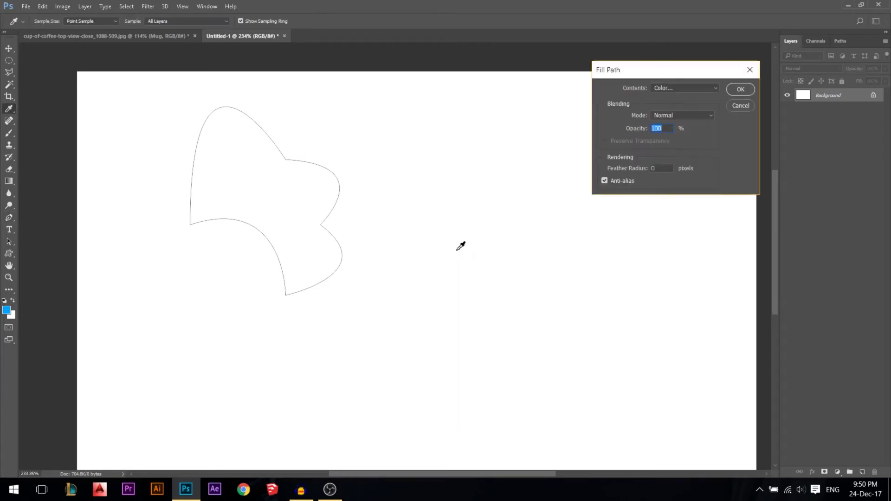
{"action": "left_click_drag", "start_coordinate": [674, 73], "coordinate": [564, 98]}
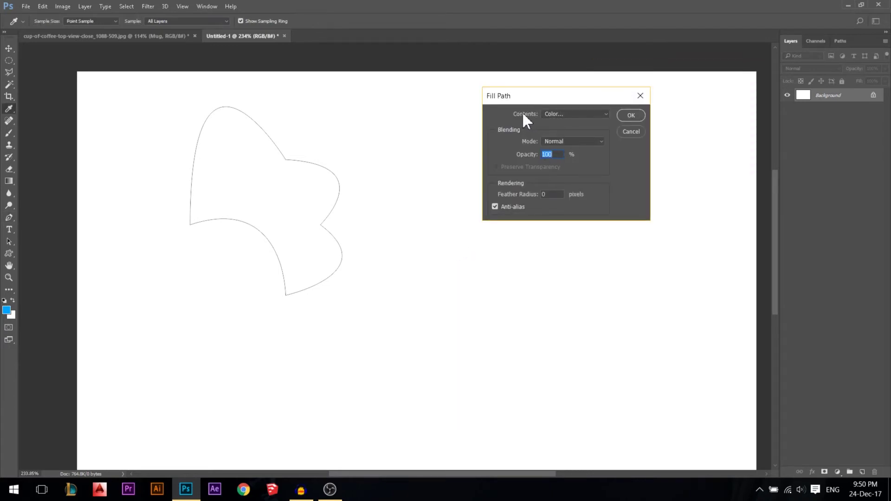
{"action": "left_click", "coordinate": [546, 115]}
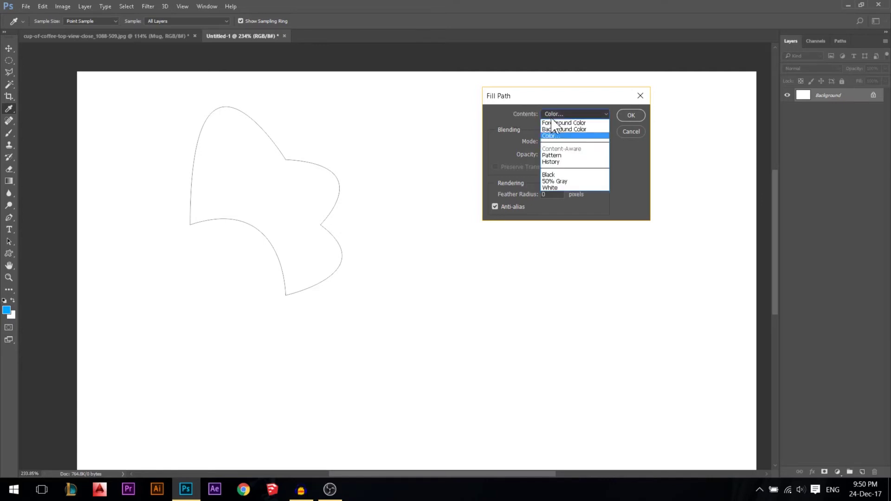
{"action": "left_click", "coordinate": [559, 123]}
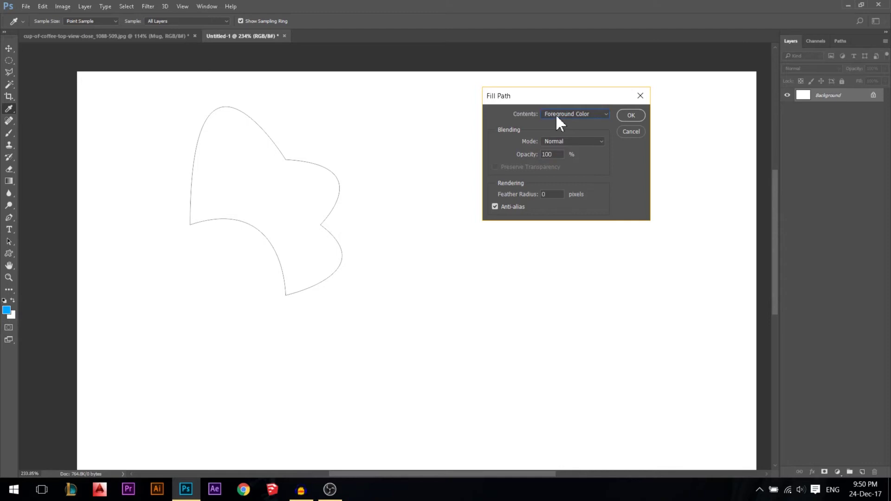
{"action": "left_click", "coordinate": [557, 117]}
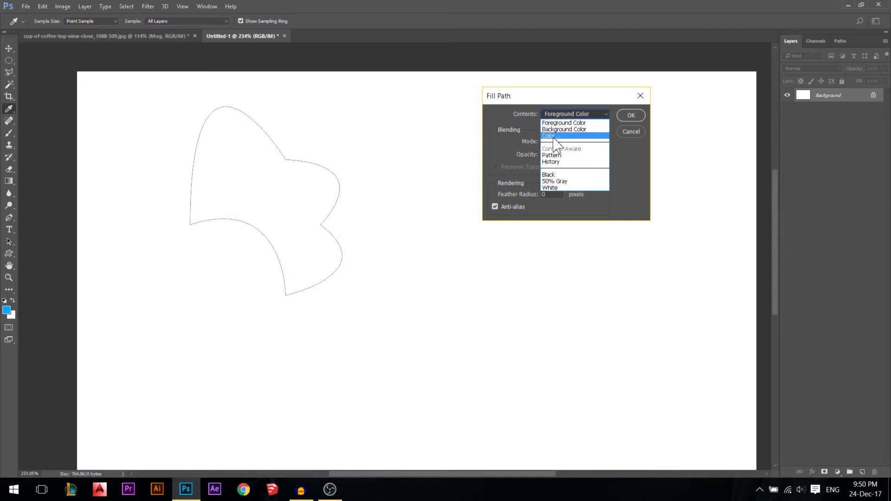
{"action": "left_click", "coordinate": [565, 122]}
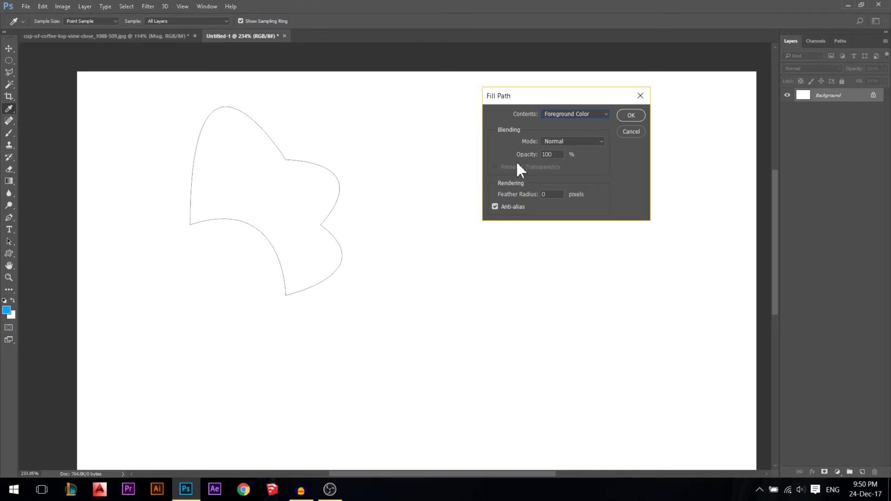
{"action": "left_click", "coordinate": [629, 116]}
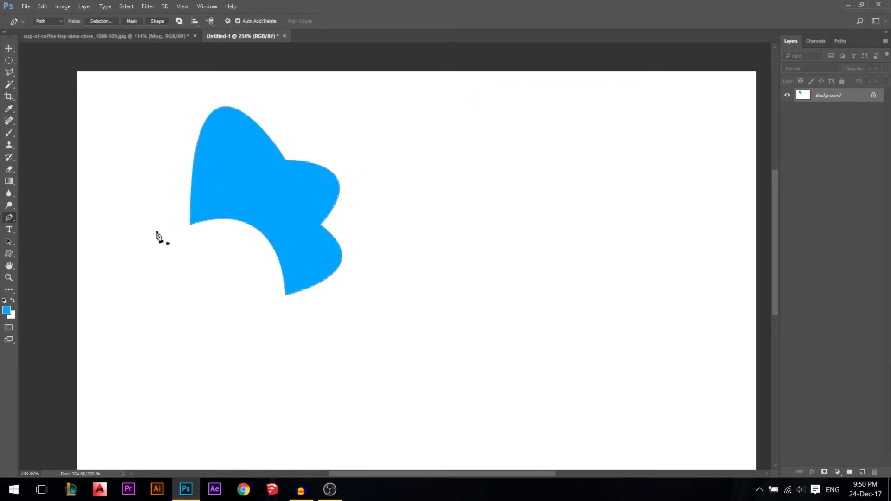
{"action": "left_click", "coordinate": [6, 308]}
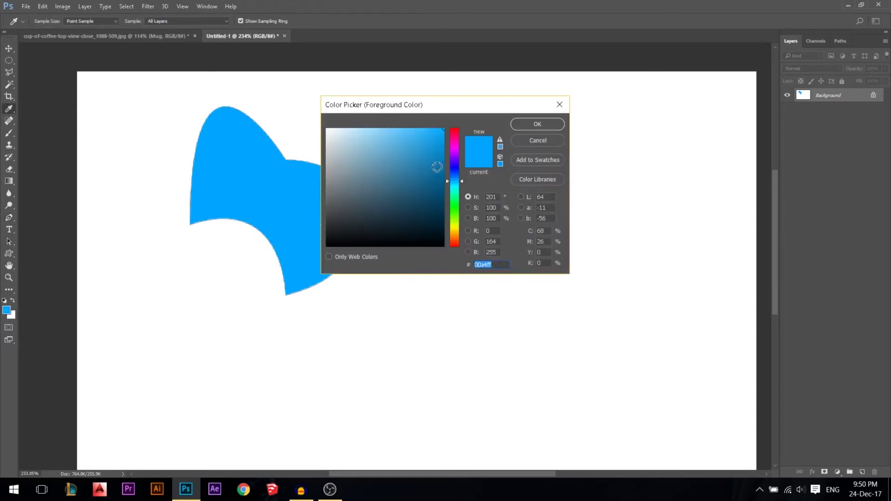
{"action": "left_click", "coordinate": [531, 136]}
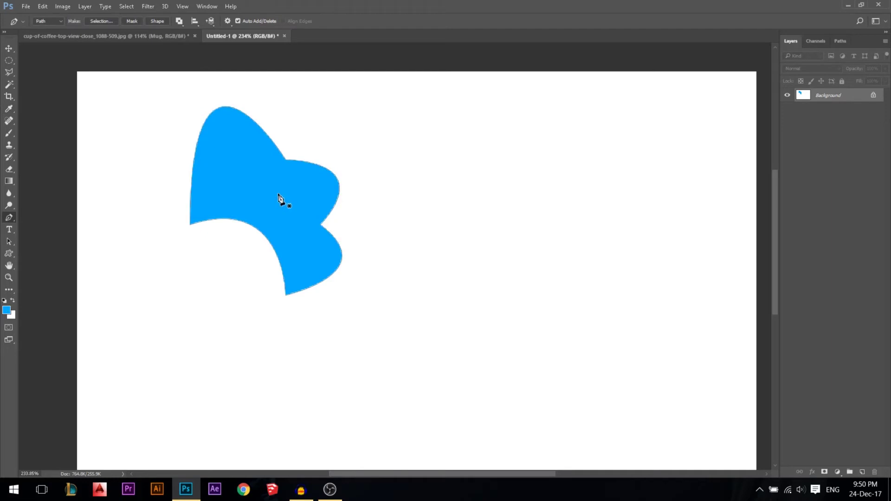
{"action": "key", "text": "ctrl+z"}
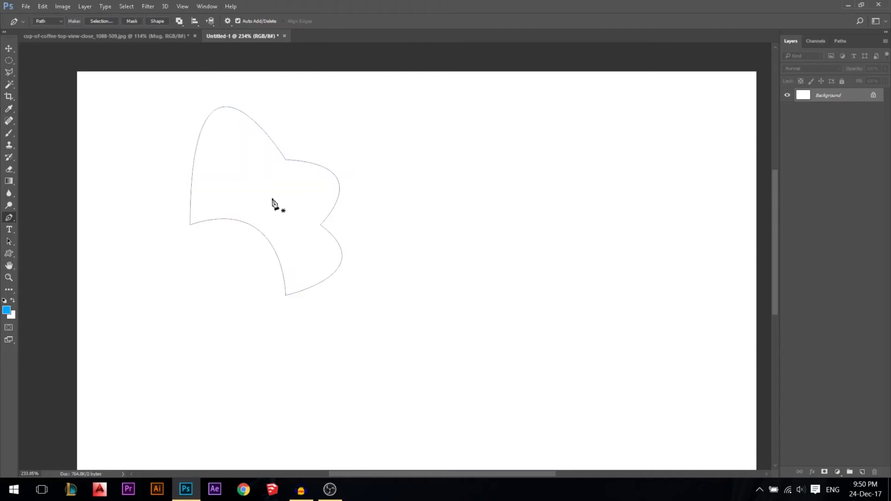
Step: Free-transform the path, rotating it 8.41° and stretching it to about 294% width
{"action": "right_click", "coordinate": [436, 181]}
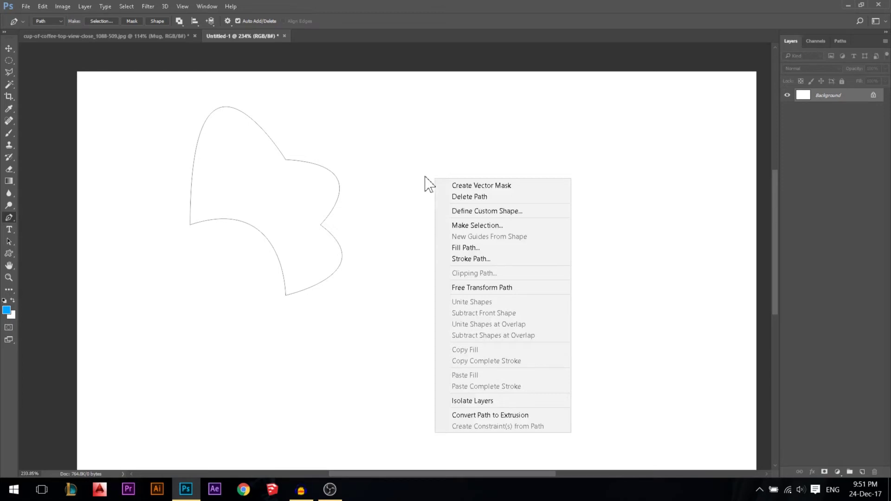
{"action": "left_click", "coordinate": [473, 290]}
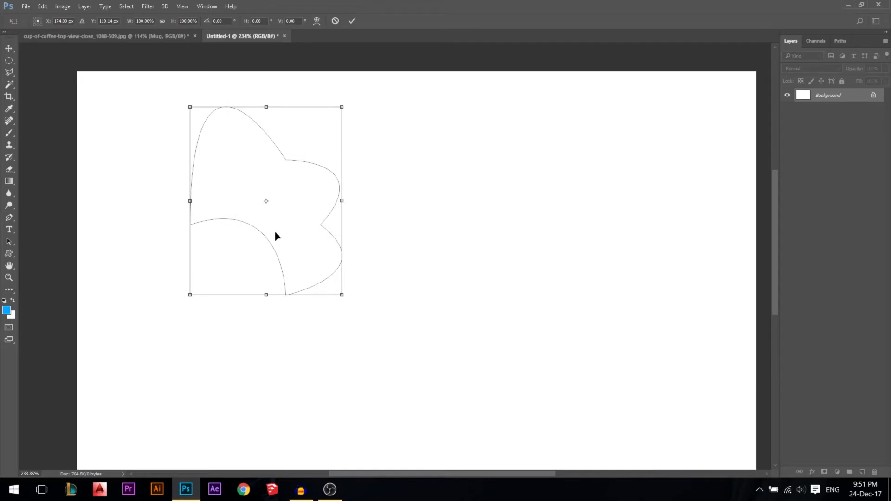
{"action": "left_click_drag", "start_coordinate": [362, 301], "coordinate": [360, 336]}
{"action": "left_click_drag", "start_coordinate": [343, 210], "coordinate": [616, 276]}
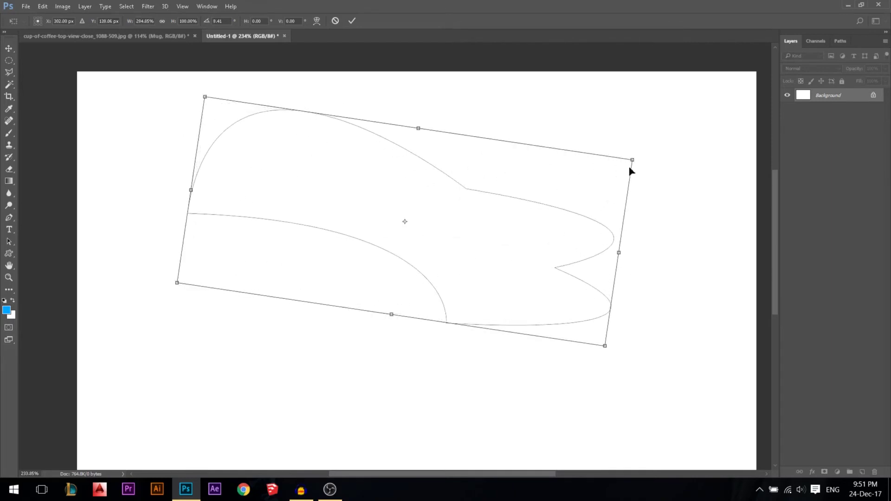
{"action": "left_click", "coordinate": [350, 20]}
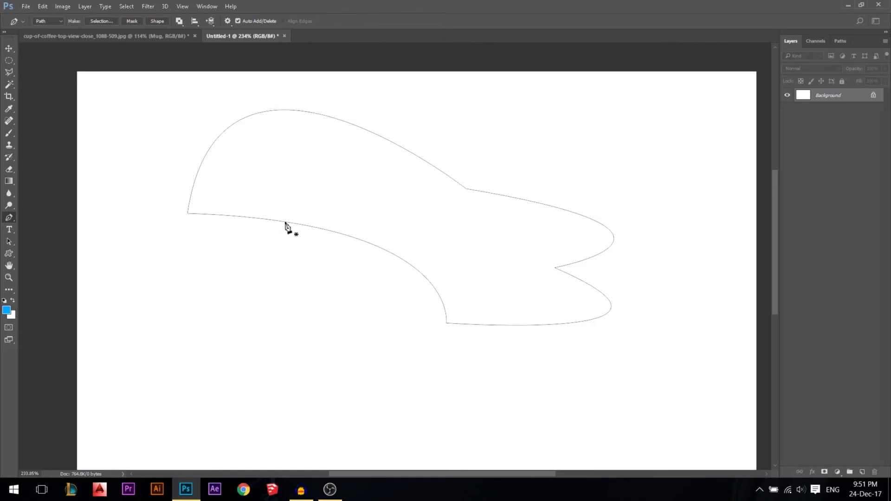
Step: Try adding two curved anchors along the stretched path, then undo them
{"action": "scroll", "coordinate": [275, 223], "scroll_direction": "up", "scroll_amount": 3}
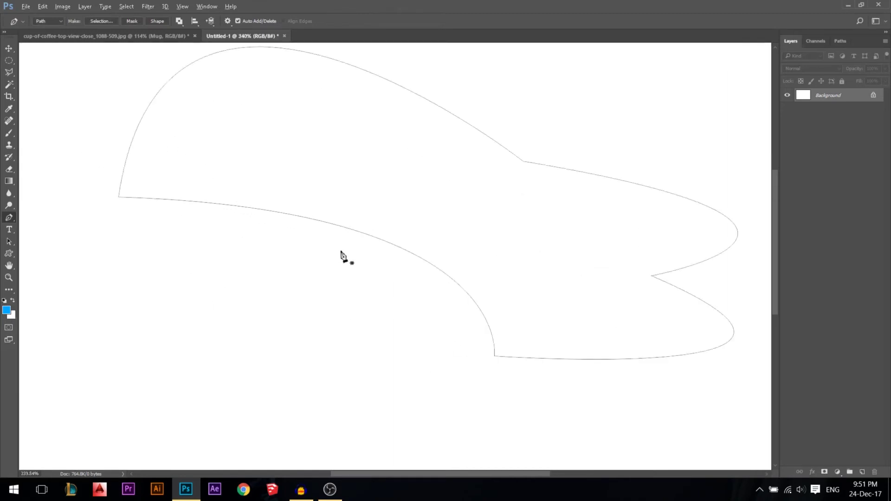
{"action": "left_click_drag", "start_coordinate": [374, 230], "coordinate": [320, 270]}
{"action": "scroll", "coordinate": [344, 255], "scroll_direction": "down", "scroll_amount": 3}
{"action": "left_click_drag", "start_coordinate": [399, 270], "coordinate": [448, 214]}
{"action": "scroll", "coordinate": [407, 239], "scroll_direction": "down", "scroll_amount": 1}
{"action": "key", "text": "ctrl+z"}
{"action": "scroll", "coordinate": [209, 204], "scroll_direction": "up", "scroll_amount": 1}
{"action": "scroll", "coordinate": [214, 181], "scroll_direction": "up", "scroll_amount": 1}
Step: Add curved anchors on the lower-left and top curves and delete the upper-right anchor, forming a blade-like outline
{"action": "left_click", "coordinate": [175, 176]}
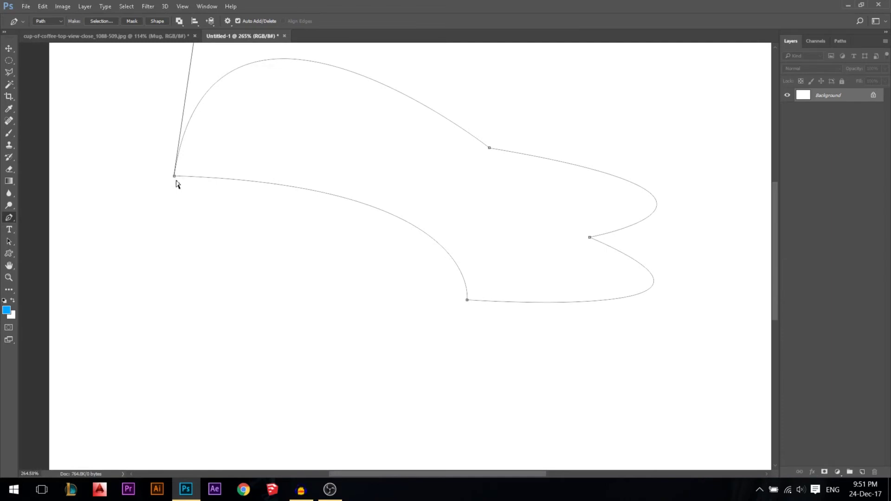
{"action": "scroll", "coordinate": [203, 229], "scroll_direction": "down", "scroll_amount": 3}
{"action": "left_click", "coordinate": [322, 202]}
{"action": "left_click_drag", "start_coordinate": [322, 203], "coordinate": [252, 245]}
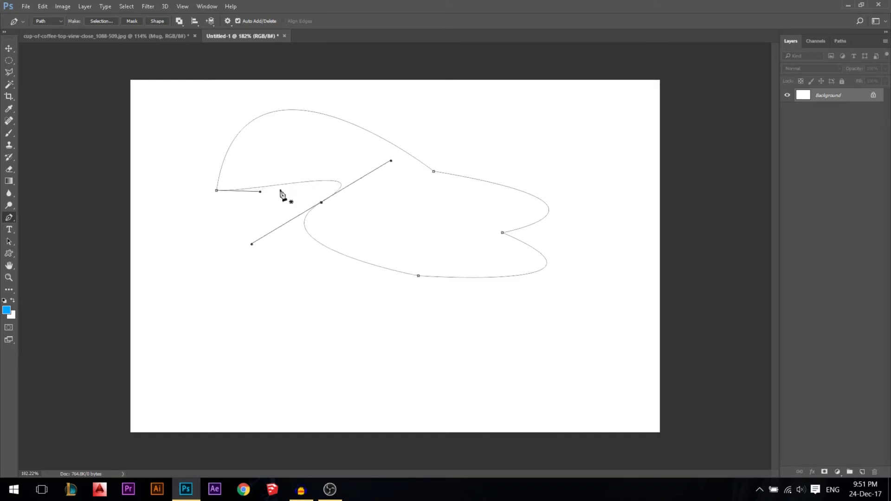
{"action": "left_click", "coordinate": [297, 111]}
{"action": "left_click_drag", "start_coordinate": [297, 110], "coordinate": [314, 154]}
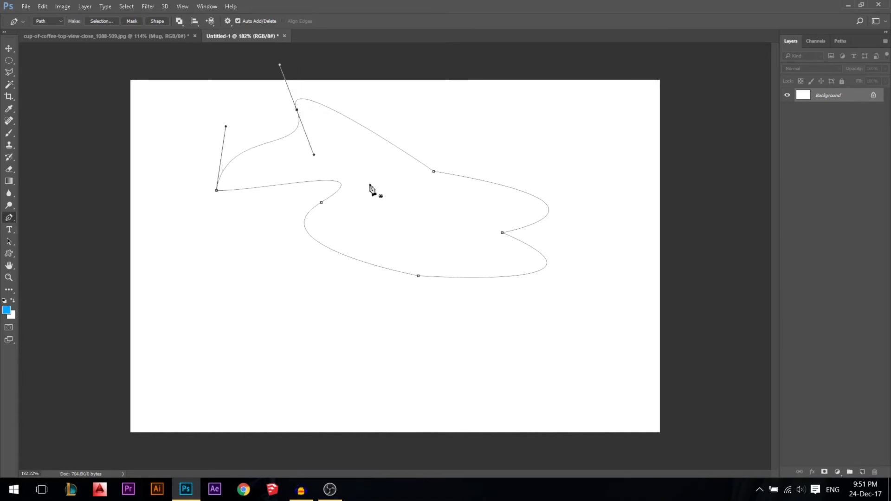
{"action": "scroll", "coordinate": [371, 190], "scroll_direction": "up", "scroll_amount": 2}
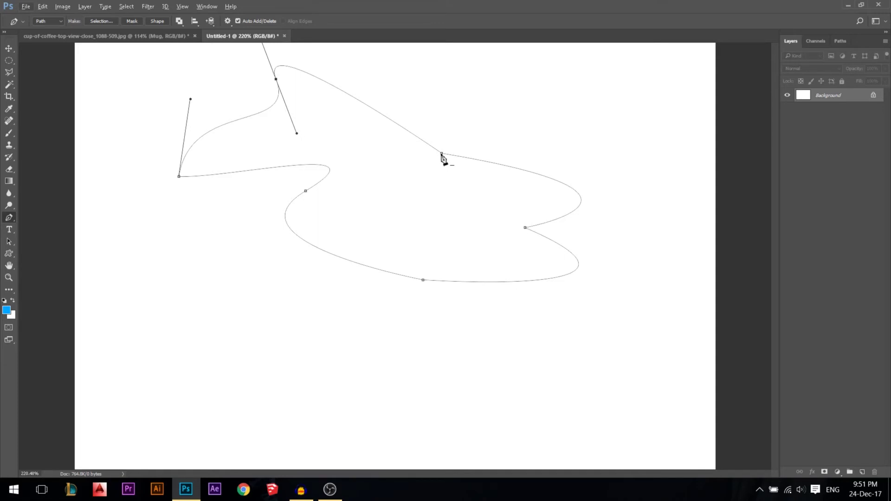
{"action": "left_click", "coordinate": [441, 154]}
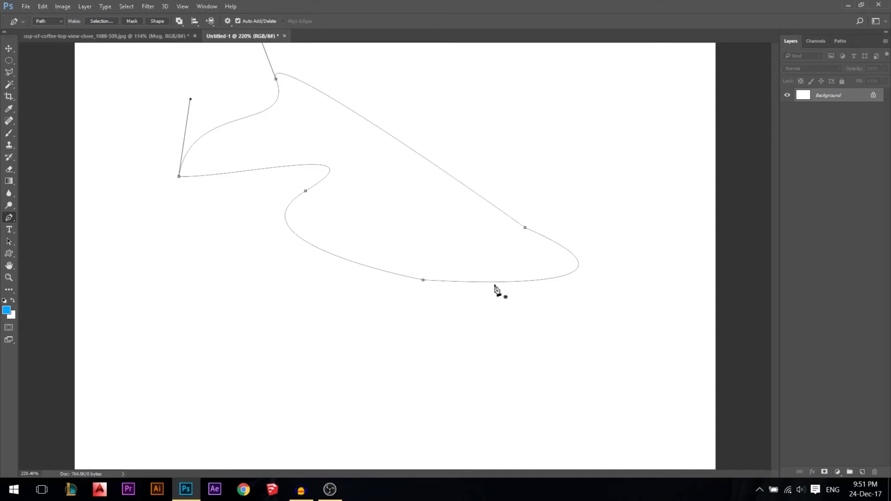
Step: Clear the path, switch to the coffee cup image, and toggle the Mug layer off and back on
{"action": "key", "text": "BackSpace"}
{"action": "key", "text": "BackSpace"}
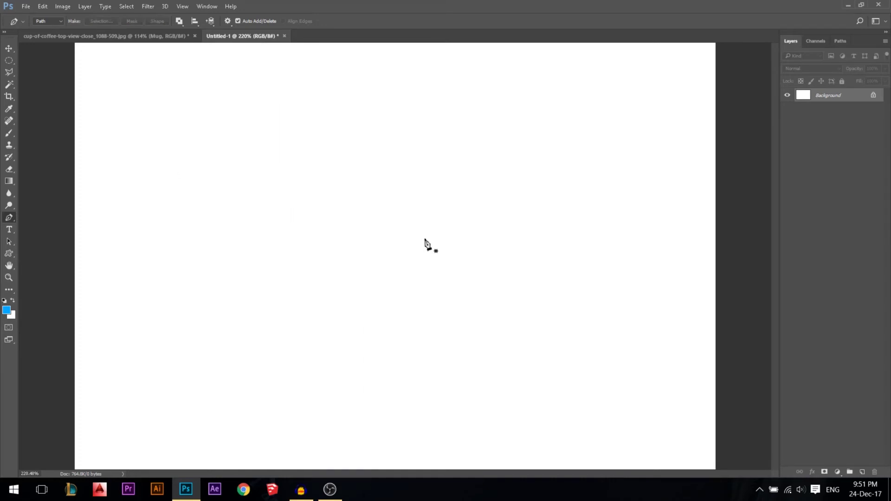
{"action": "scroll", "coordinate": [143, 97], "scroll_direction": "down", "scroll_amount": 2}
{"action": "left_click", "coordinate": [135, 37]}
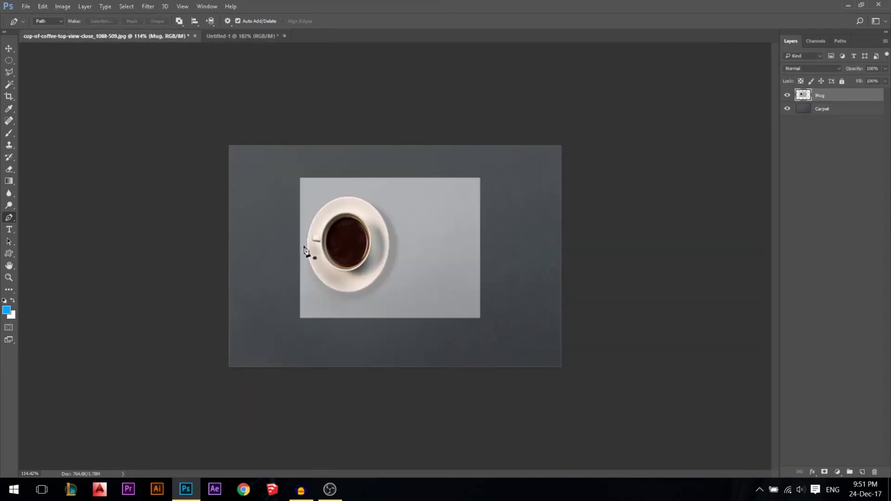
{"action": "scroll", "coordinate": [346, 243], "scroll_direction": "up", "scroll_amount": 5}
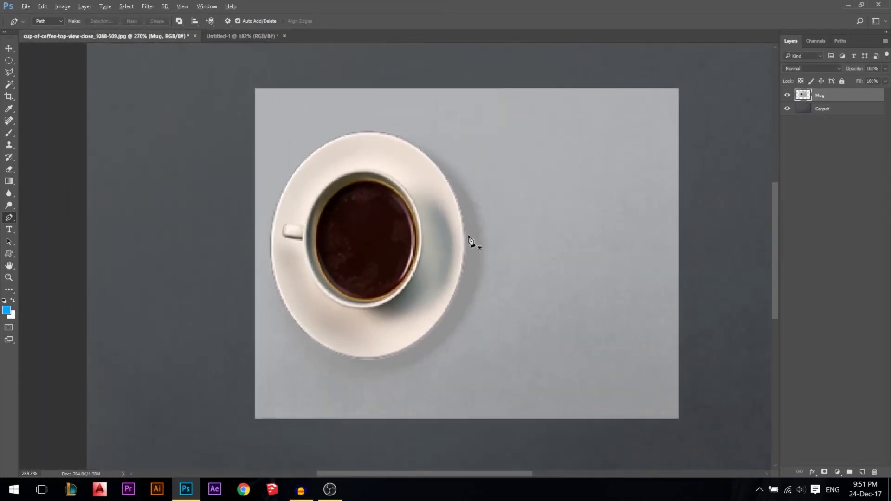
{"action": "scroll", "coordinate": [495, 223], "scroll_direction": "up", "scroll_amount": 1}
{"action": "scroll", "coordinate": [443, 246], "scroll_direction": "down", "scroll_amount": 2}
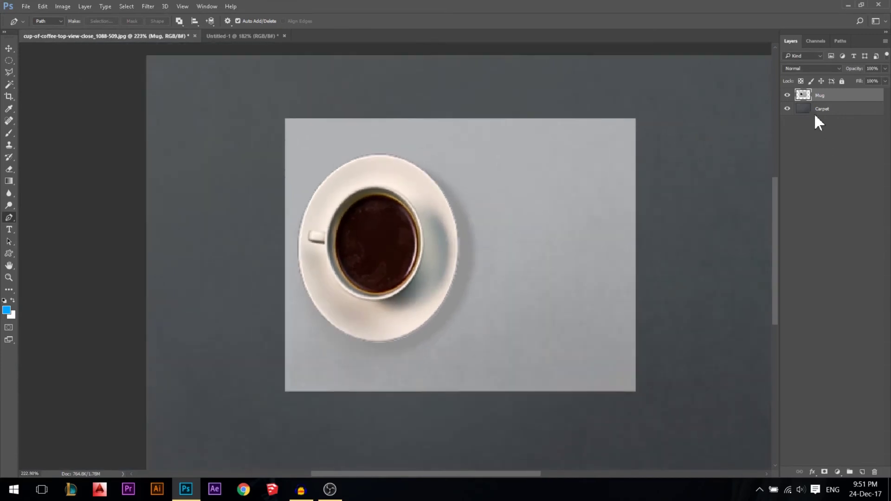
{"action": "left_click", "coordinate": [788, 96]}
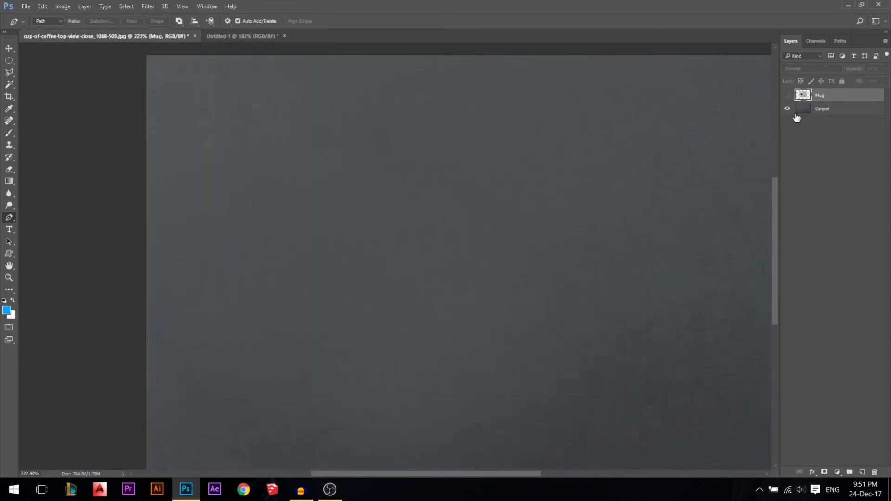
{"action": "left_click", "coordinate": [787, 95]}
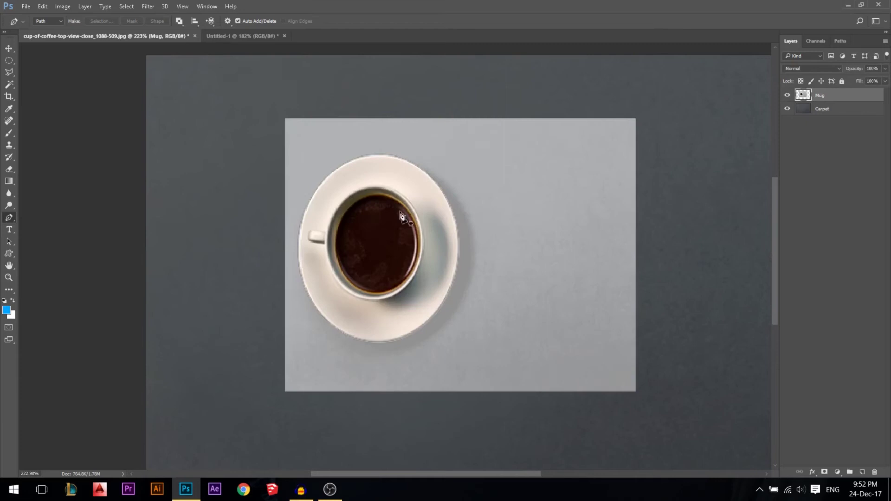
Step: Zoom in and place the first pen anchor on the saucer's bottom edge
{"action": "scroll", "coordinate": [417, 209], "scroll_direction": "up", "scroll_amount": 1}
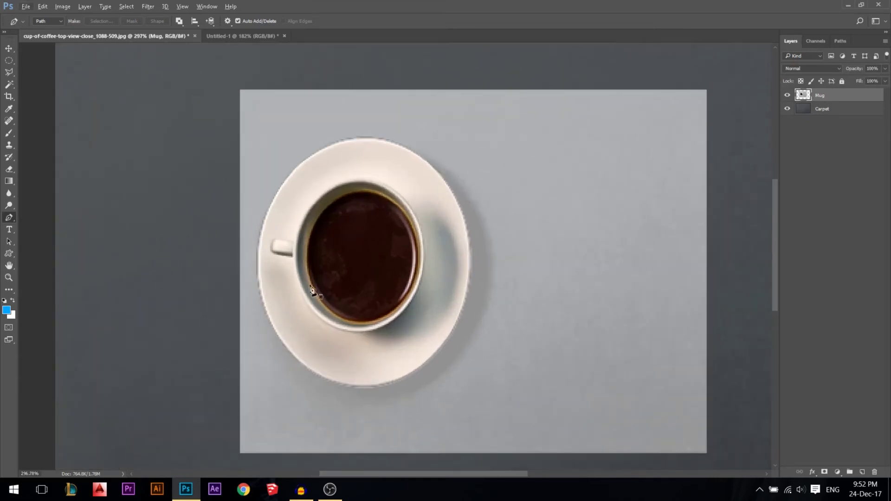
{"action": "scroll", "coordinate": [414, 302], "scroll_direction": "down", "scroll_amount": 1}
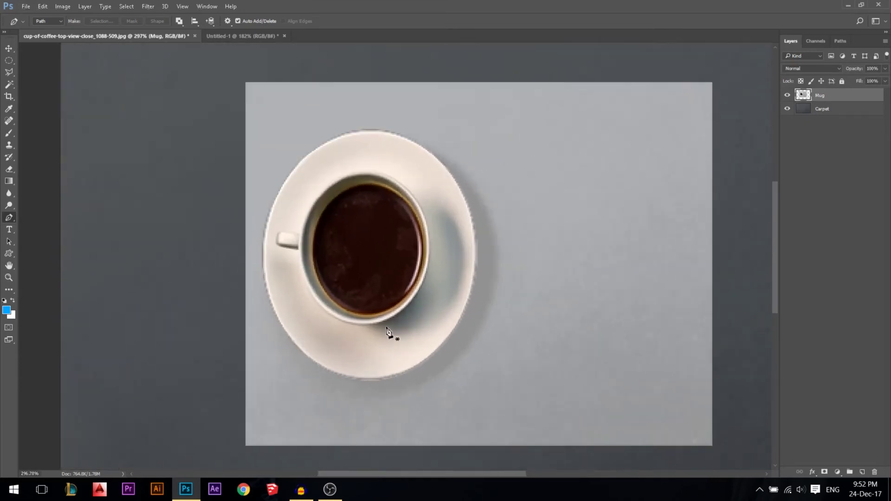
{"action": "scroll", "coordinate": [397, 312], "scroll_direction": "down", "scroll_amount": 1}
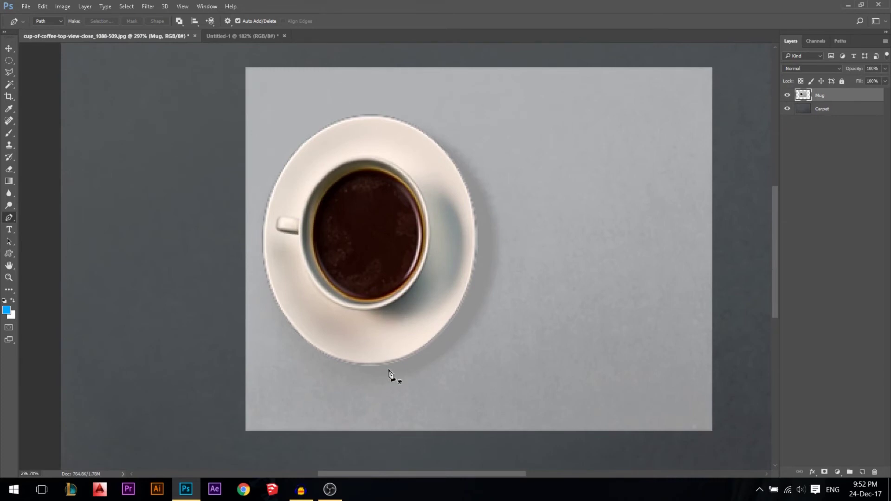
{"action": "scroll", "coordinate": [390, 369], "scroll_direction": "up", "scroll_amount": 1}
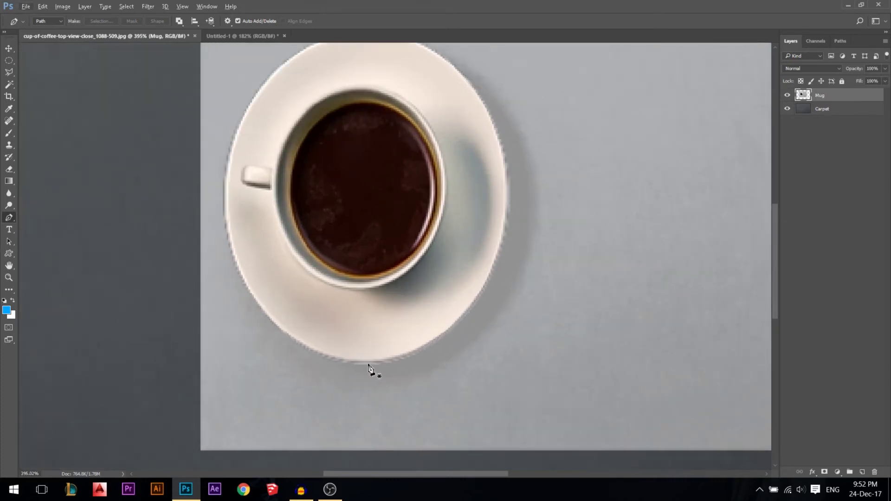
{"action": "left_click", "coordinate": [369, 366]}
{"action": "scroll", "coordinate": [334, 426], "scroll_direction": "down", "scroll_amount": 2}
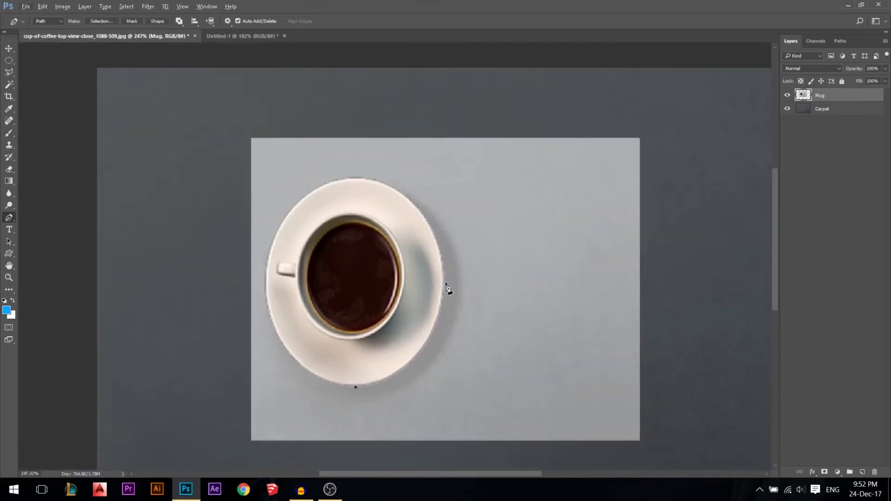
Step: Add smooth anchors at the saucer's right and top edges, removing their outgoing handles
{"action": "left_click_drag", "start_coordinate": [444, 279], "coordinate": [462, 189]}
{"action": "left_click_drag", "start_coordinate": [444, 182], "coordinate": [468, 197]}
{"action": "left_click", "coordinate": [444, 279], "text": "alt"}
{"action": "left_click_drag", "start_coordinate": [355, 177], "coordinate": [270, 178]}
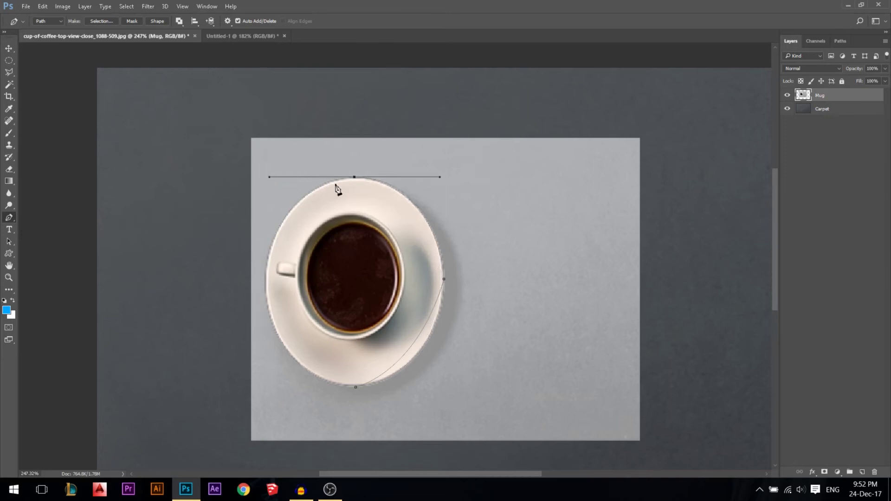
{"action": "left_click", "coordinate": [354, 177], "text": "alt"}
Step: Add a left-edge anchor and close the path on the bottom anchor, curving along the rim
{"action": "left_click_drag", "start_coordinate": [265, 281], "coordinate": [261, 382]}
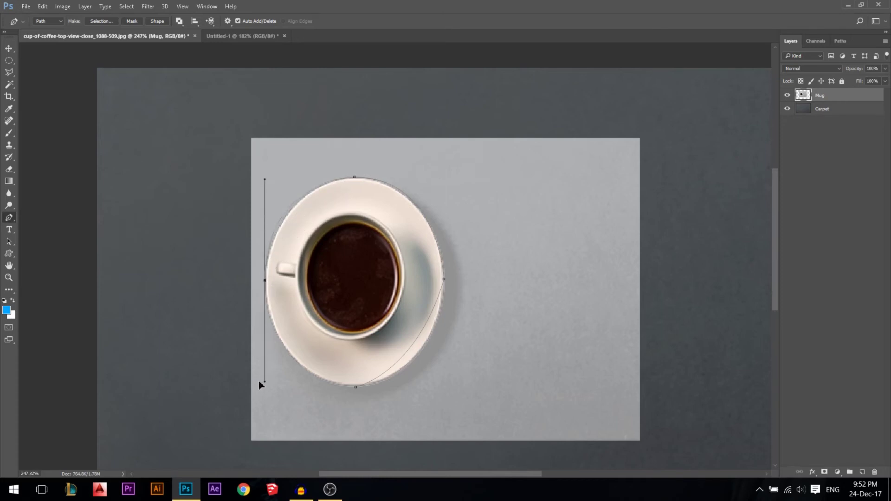
{"action": "left_click", "coordinate": [265, 281], "text": "alt"}
{"action": "left_click", "coordinate": [356, 388]}
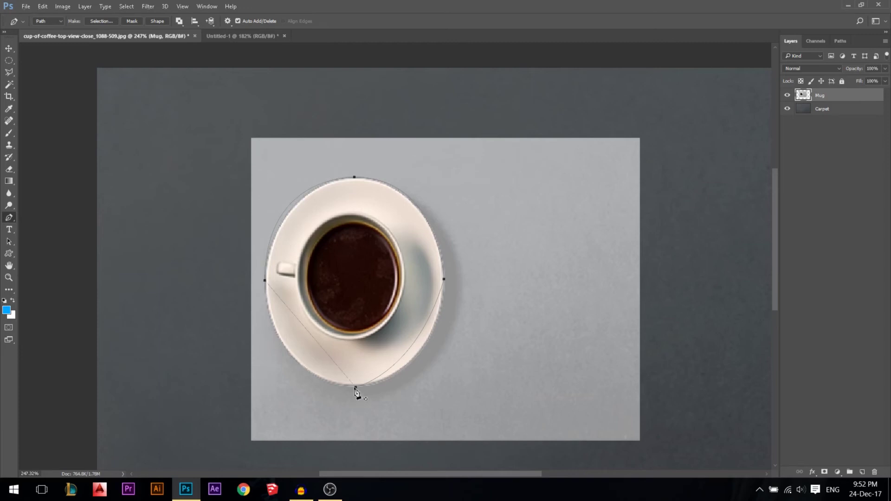
{"action": "left_click_drag", "start_coordinate": [356, 388], "coordinate": [440, 395]}
Step: Refit the right anchor's handles so the lower-right segment follows the saucer rim
{"action": "scroll", "coordinate": [380, 385], "scroll_direction": "up", "scroll_amount": 3}
{"action": "scroll", "coordinate": [380, 386], "scroll_direction": "down", "scroll_amount": 3}
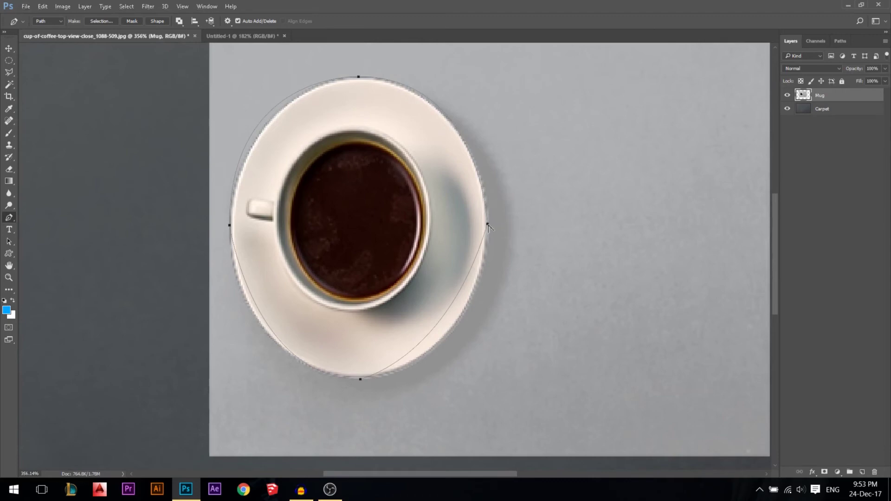
{"action": "left_click", "coordinate": [487, 224], "text": "alt"}
{"action": "left_click_drag", "start_coordinate": [487, 224], "coordinate": [447, 358]}
{"action": "left_click_drag", "start_coordinate": [448, 363], "coordinate": [485, 376]}
Step: Reshape the left, bottom and top curves to hug the saucer, undoing one wrong handle removal
{"action": "scroll", "coordinate": [367, 287], "scroll_direction": "up", "scroll_amount": 2}
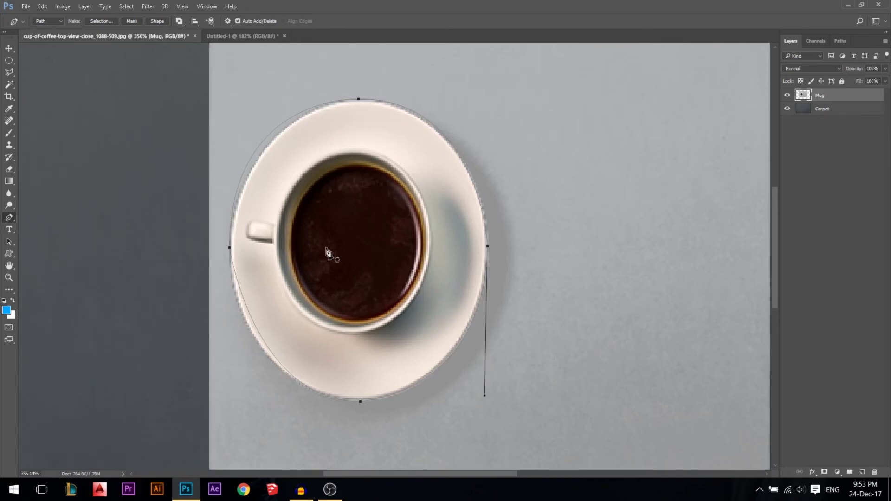
{"action": "left_click", "coordinate": [229, 247]}
{"action": "left_click_drag", "start_coordinate": [231, 251], "coordinate": [244, 97]}
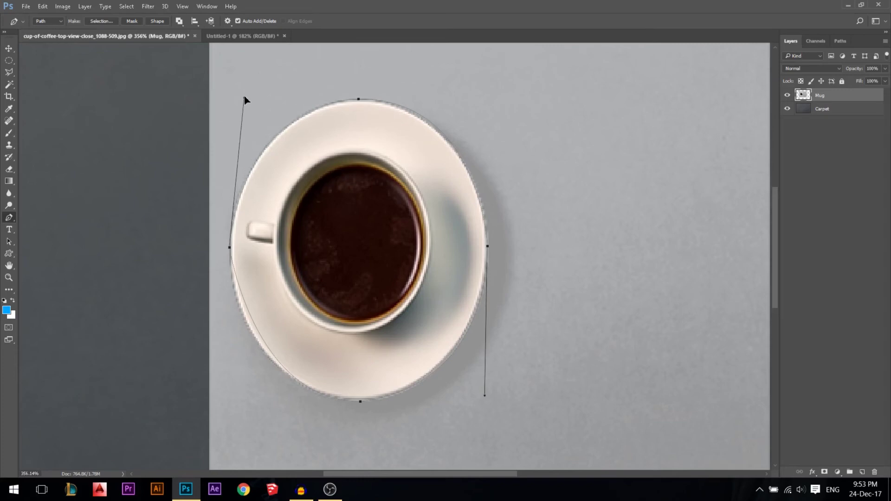
{"action": "left_click", "coordinate": [361, 403]}
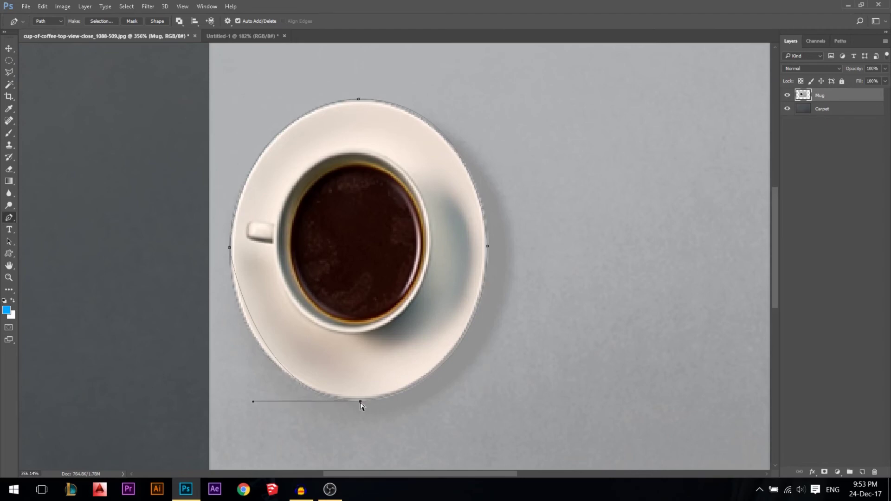
{"action": "left_click", "coordinate": [262, 402], "text": "ctrl"}
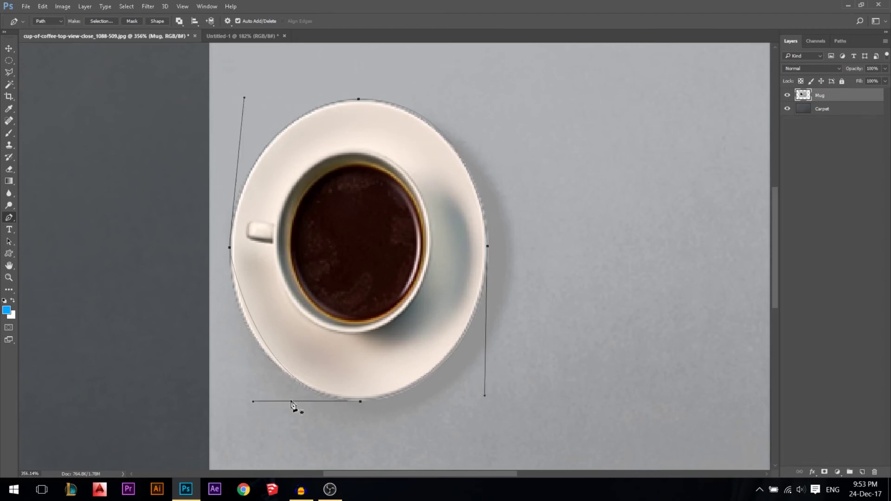
{"action": "left_click", "coordinate": [361, 402], "text": "alt"}
{"action": "key", "text": "ctrl+z"}
{"action": "left_click_drag", "start_coordinate": [253, 402], "coordinate": [229, 389]}
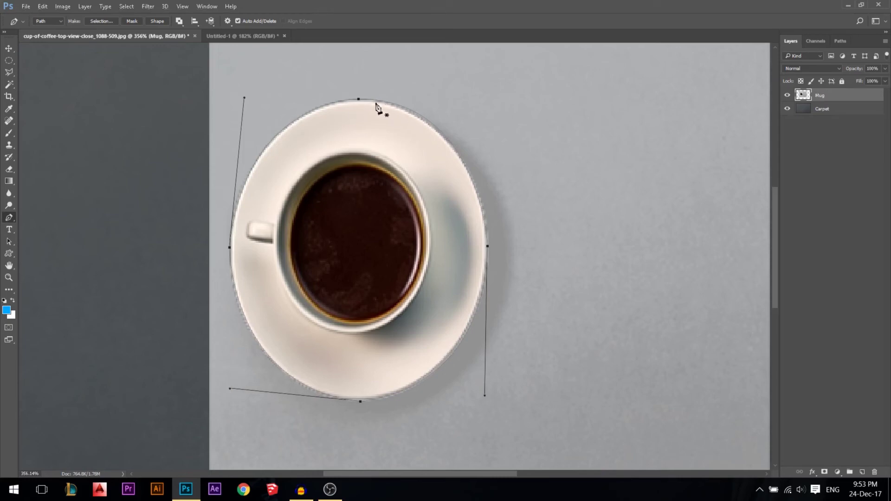
{"action": "left_click", "coordinate": [359, 100]}
{"action": "left_click_drag", "start_coordinate": [481, 99], "coordinate": [486, 115]}
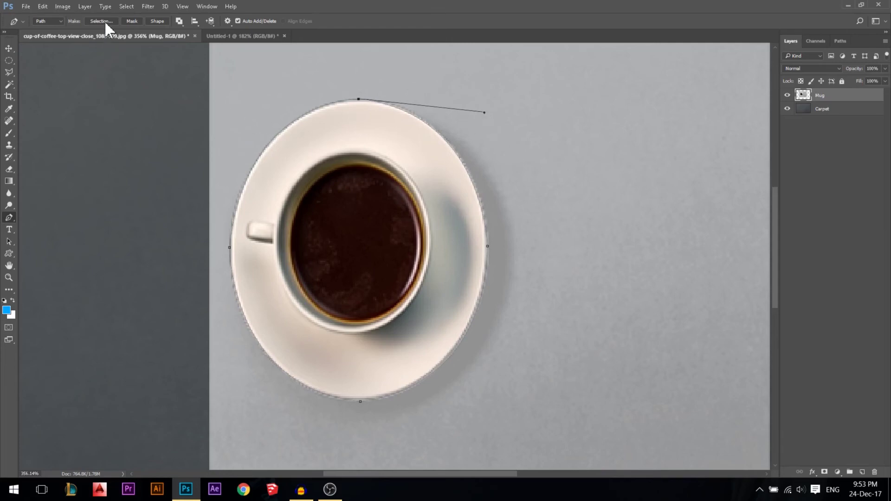
Step: Convert the saucer path into a selection with Feather Radius 0
{"action": "right_click", "coordinate": [471, 158]}
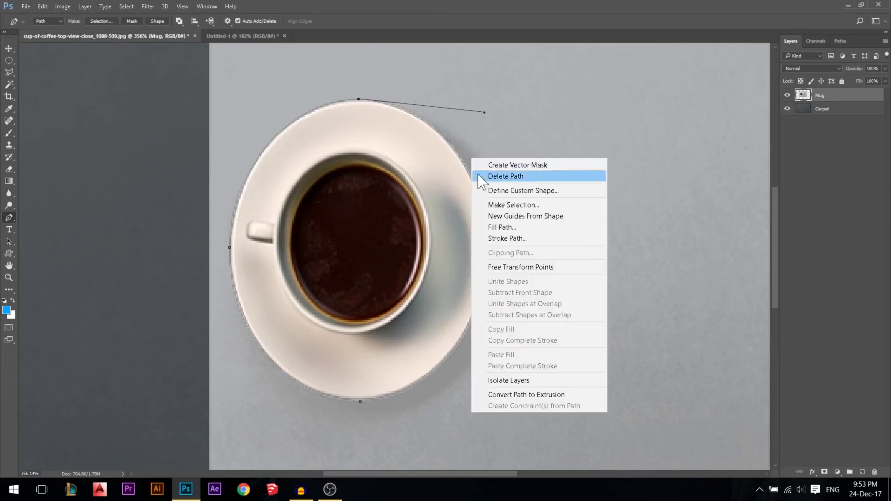
{"action": "left_click", "coordinate": [495, 206]}
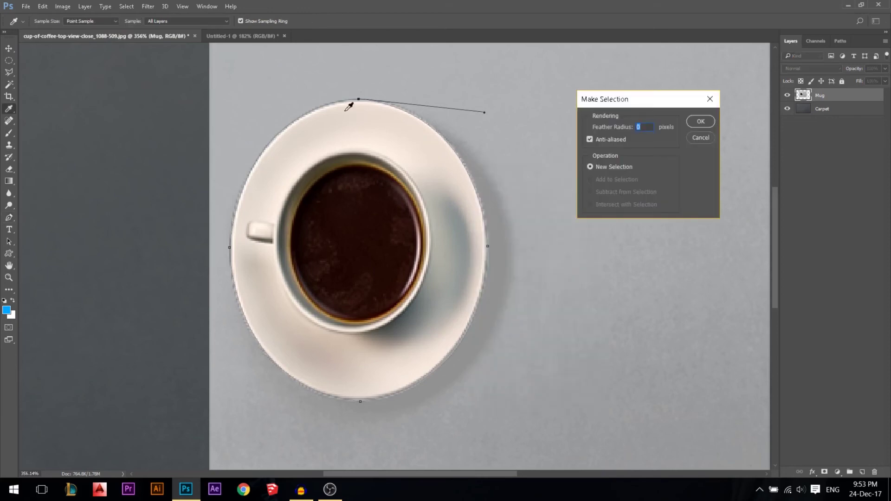
{"action": "left_click", "coordinate": [696, 123]}
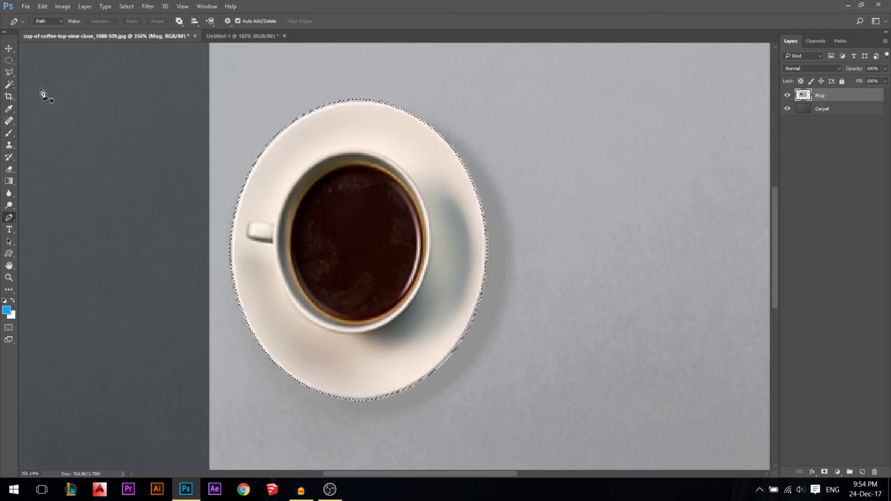
Step: With the Lasso tool, invert the selection so it covers the background
{"action": "left_click", "coordinate": [12, 82]}
{"action": "left_click", "coordinate": [12, 70]}
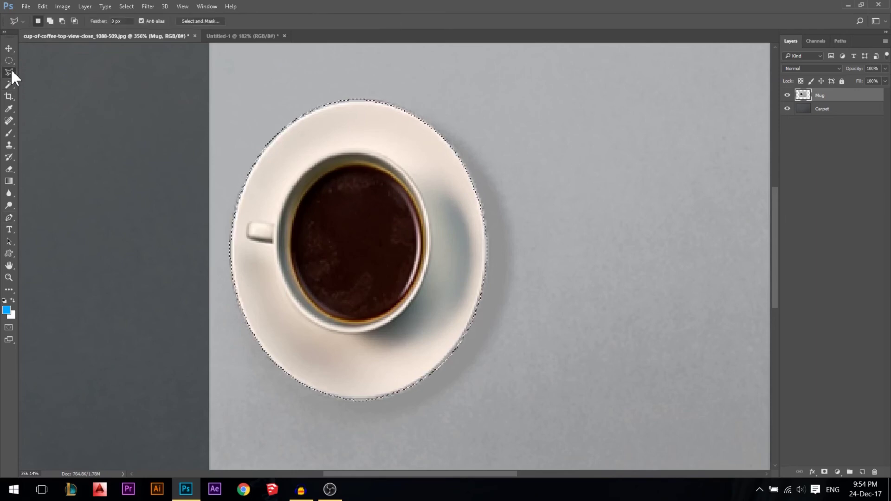
{"action": "left_click", "coordinate": [8, 61]}
{"action": "left_click", "coordinate": [10, 72]}
{"action": "right_click", "coordinate": [594, 136]}
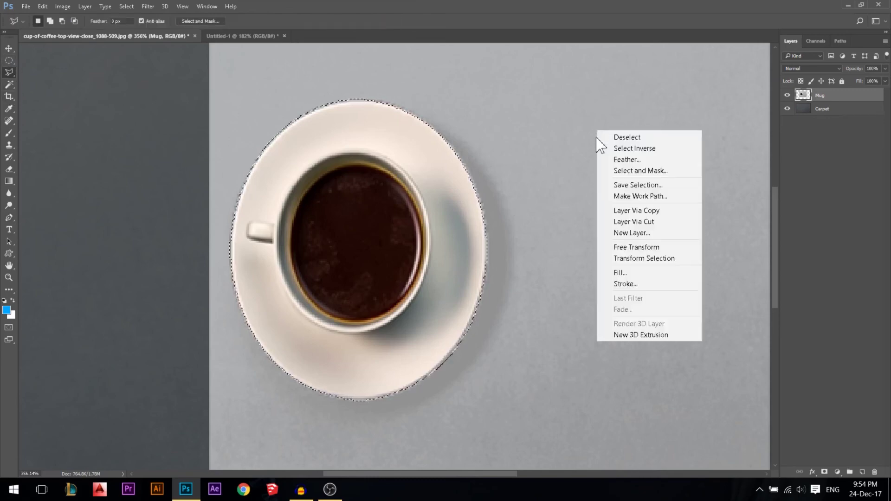
{"action": "left_click", "coordinate": [619, 149]}
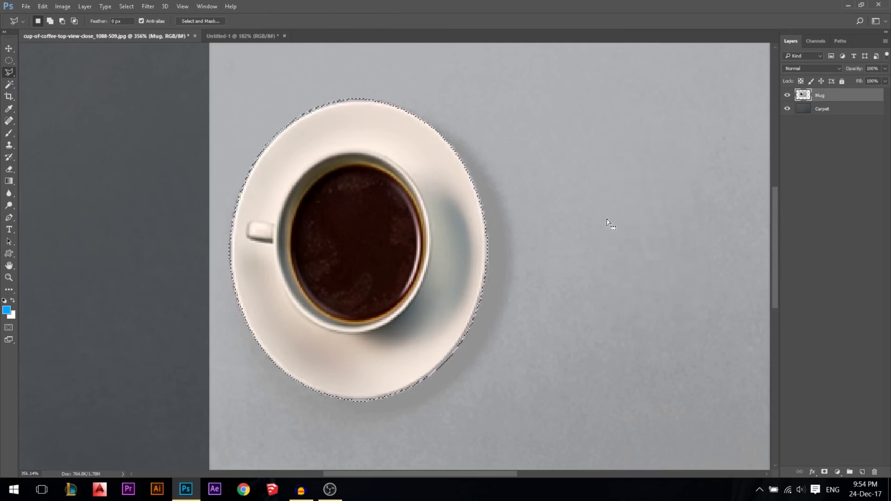
Step: Delete the light grey background from the Mug layer and deselect
{"action": "key", "text": "Delete"}
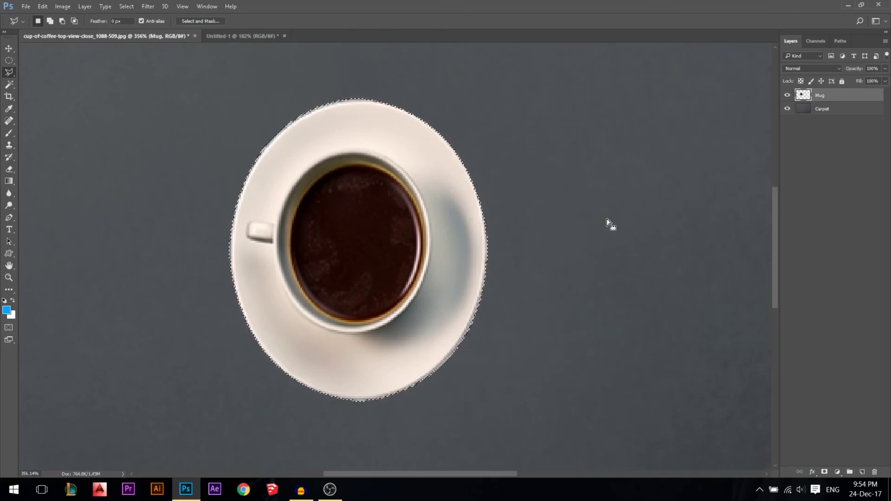
{"action": "scroll", "coordinate": [486, 251], "scroll_direction": "down", "scroll_amount": 1}
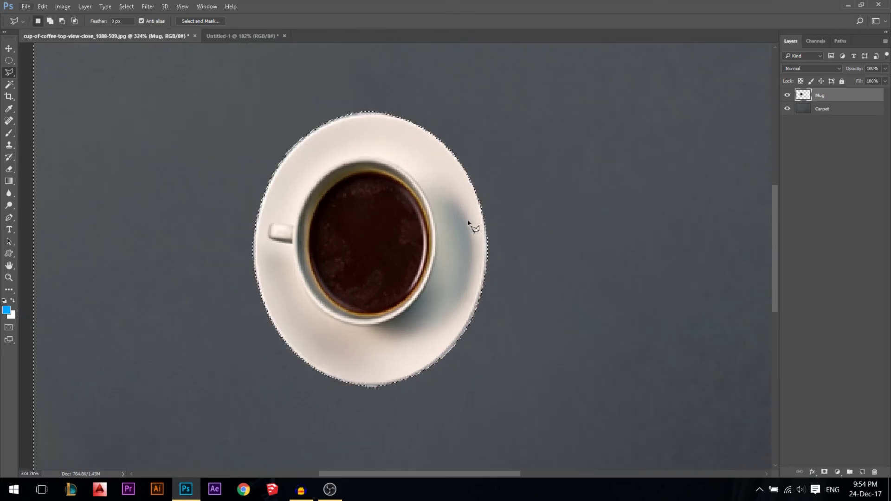
{"action": "key", "text": "ctrl+d"}
{"action": "scroll", "coordinate": [455, 216], "scroll_direction": "down", "scroll_amount": 7}
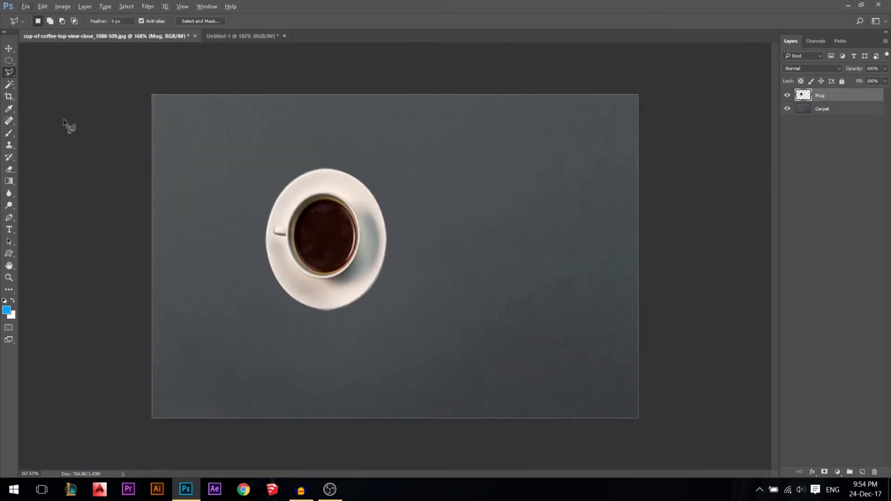
Step: Shift the cup and saucer left and scale it up to about 196% with Free Transform
{"action": "left_click", "coordinate": [9, 48]}
{"action": "left_click_drag", "start_coordinate": [316, 245], "coordinate": [282, 251]}
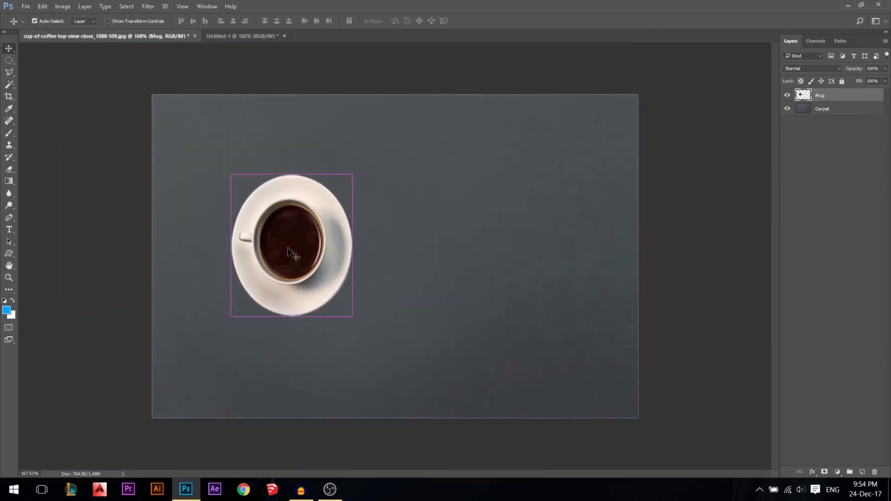
{"action": "key", "text": "ctrl+t"}
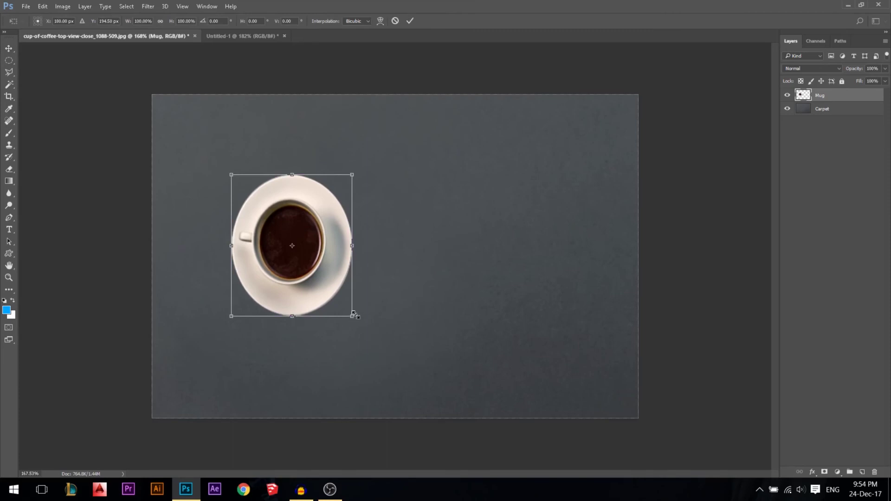
{"action": "left_click_drag", "start_coordinate": [352, 315], "coordinate": [379, 350]}
{"action": "key", "text": "Return"}
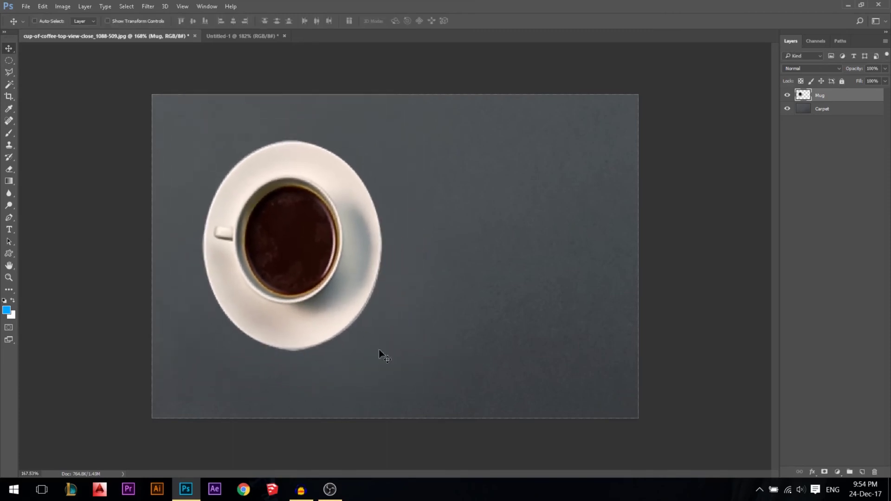
Step: Draw a closed heart-shaped path to the right of the mug with the Pen tool
{"action": "left_click", "coordinate": [9, 218]}
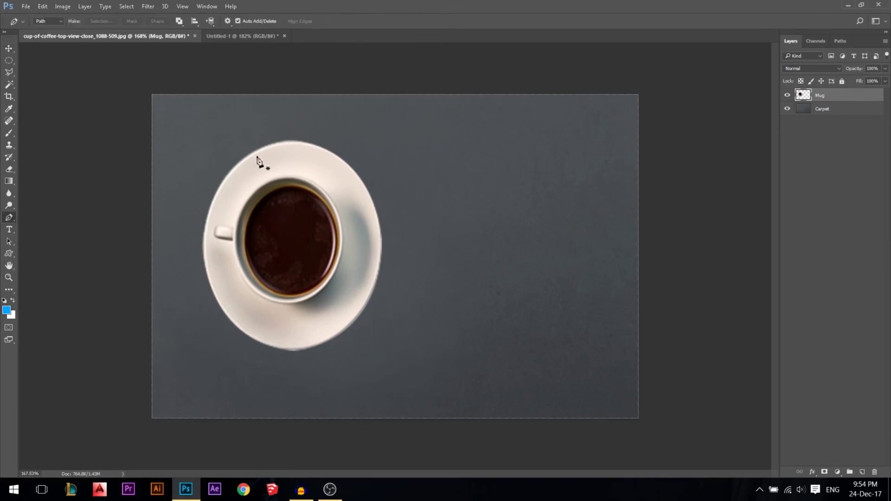
{"action": "scroll", "coordinate": [366, 193], "scroll_direction": "up", "scroll_amount": 1}
{"action": "left_click", "coordinate": [507, 197]}
{"action": "left_click_drag", "start_coordinate": [509, 250], "coordinate": [455, 335]}
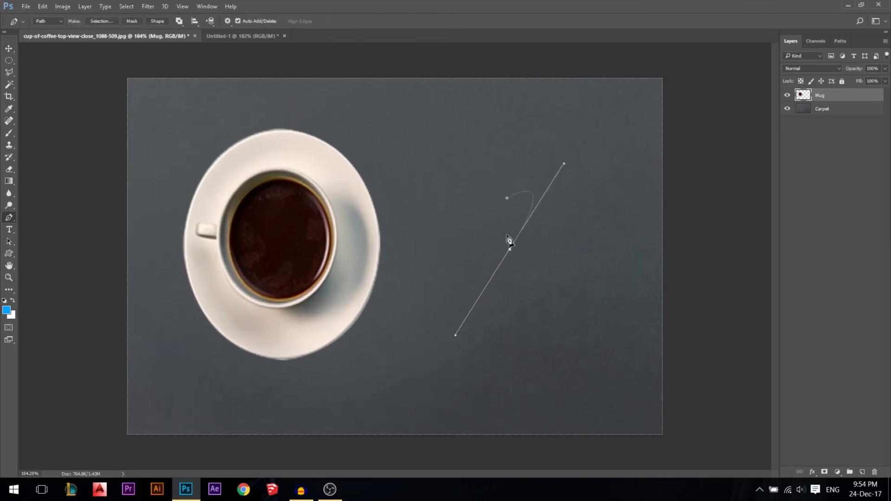
{"action": "left_click", "coordinate": [509, 249], "text": "alt"}
{"action": "left_click_drag", "start_coordinate": [507, 198], "coordinate": [566, 225]}
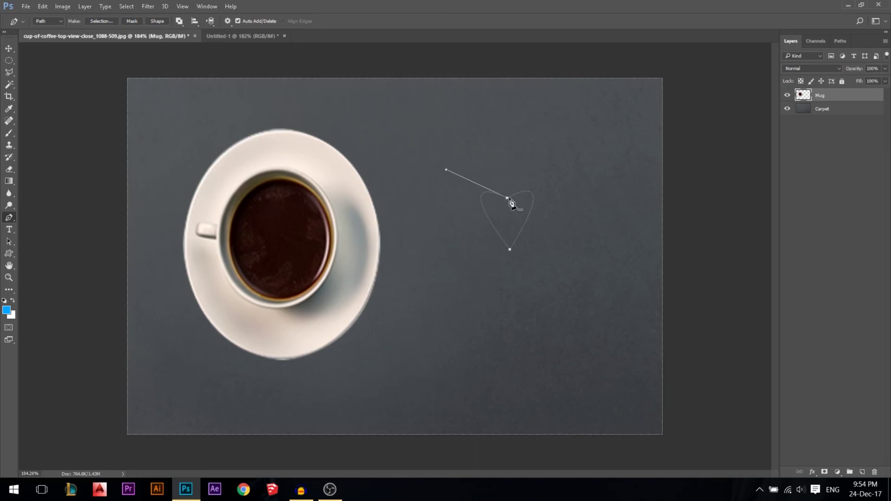
Step: Define the heart path as a custom shape named 'Heart' and hide the path
{"action": "right_click", "coordinate": [596, 173]}
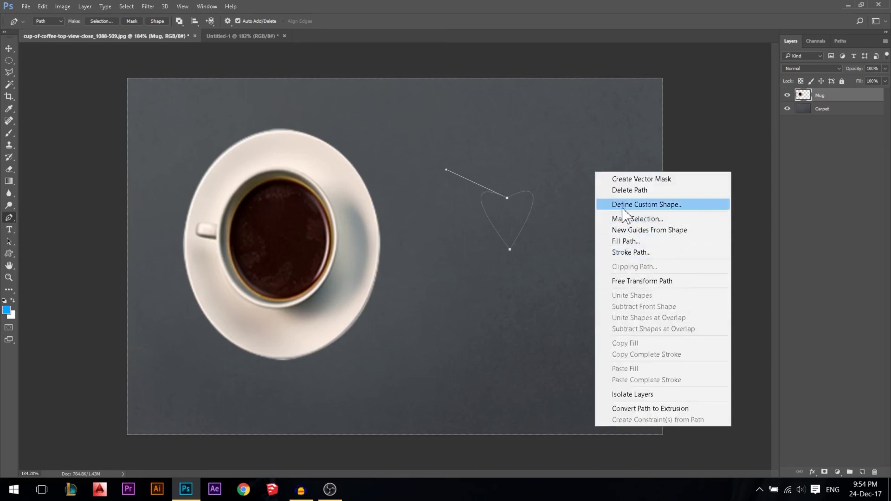
{"action": "left_click", "coordinate": [628, 205]}
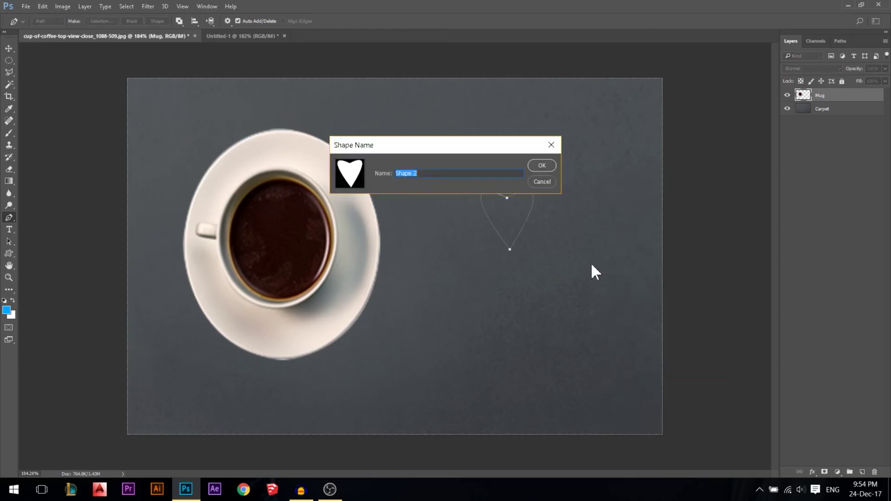
{"action": "type", "text": "Heart"}
{"action": "key", "text": "Return"}
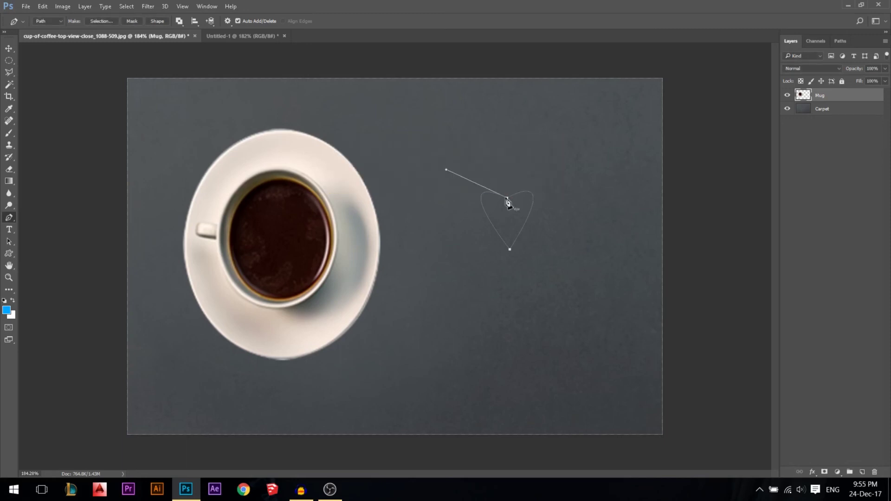
{"action": "key", "text": "Escape"}
{"action": "key", "text": "Escape"}
{"action": "left_click", "coordinate": [8, 253]}
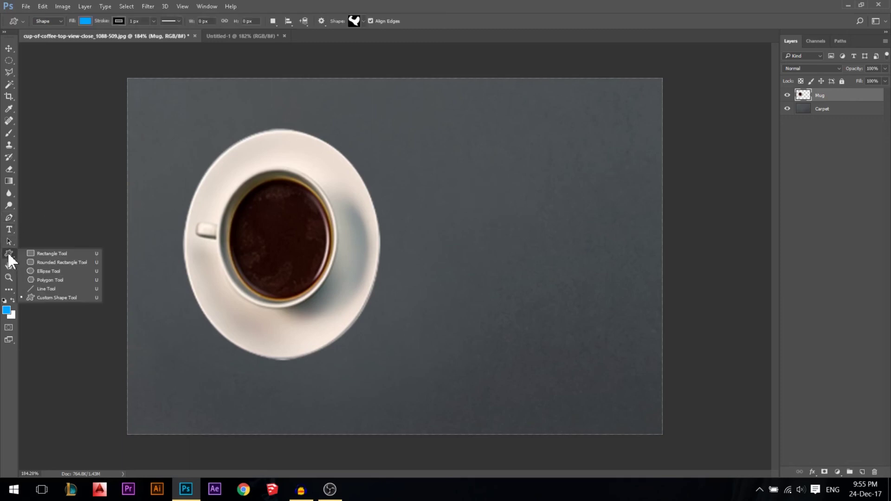
Step: Draw a trial blue heart with the Custom Shape tool set to 'Heart', then undo it
{"action": "left_click", "coordinate": [48, 297]}
{"action": "left_click", "coordinate": [358, 20]}
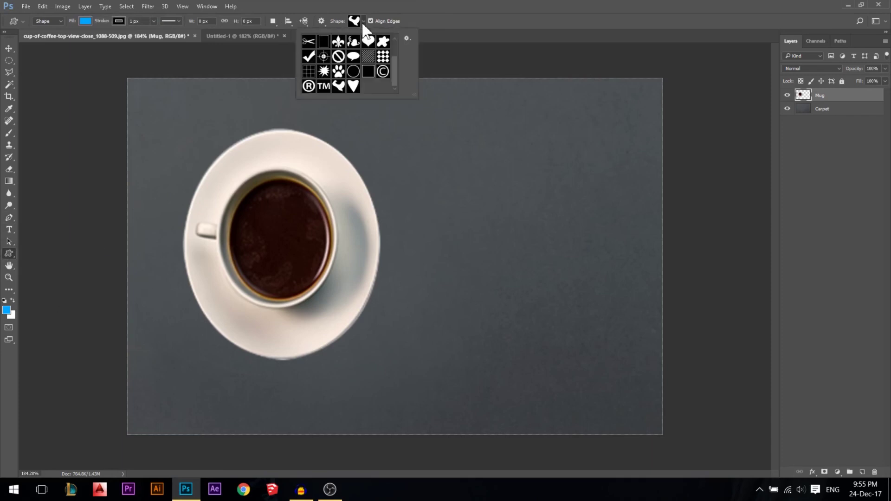
{"action": "scroll", "coordinate": [346, 92], "scroll_direction": "up", "scroll_amount": 3}
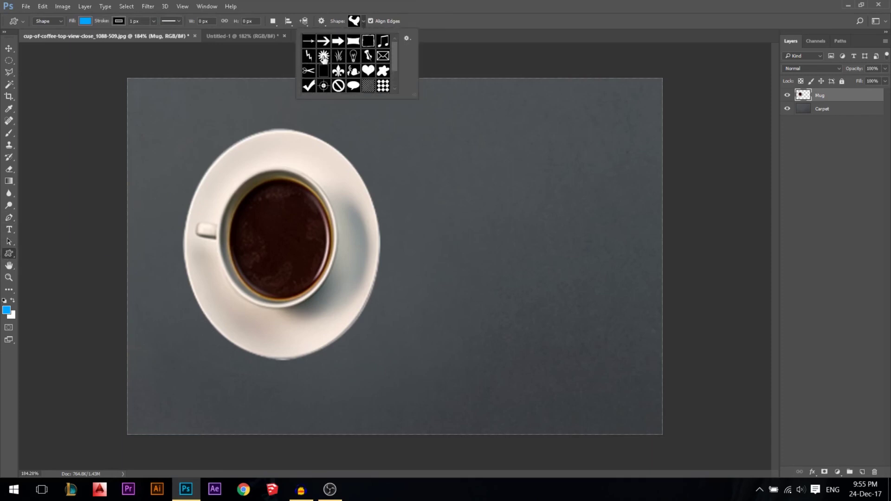
{"action": "scroll", "coordinate": [350, 49], "scroll_direction": "down", "scroll_amount": 3}
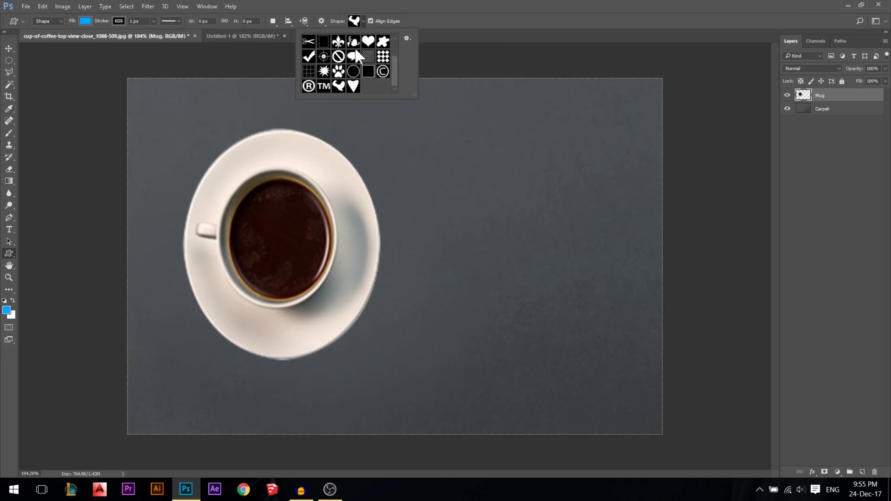
{"action": "left_click", "coordinate": [354, 87]}
{"action": "left_click_drag", "start_coordinate": [606, 138], "coordinate": [432, 323]}
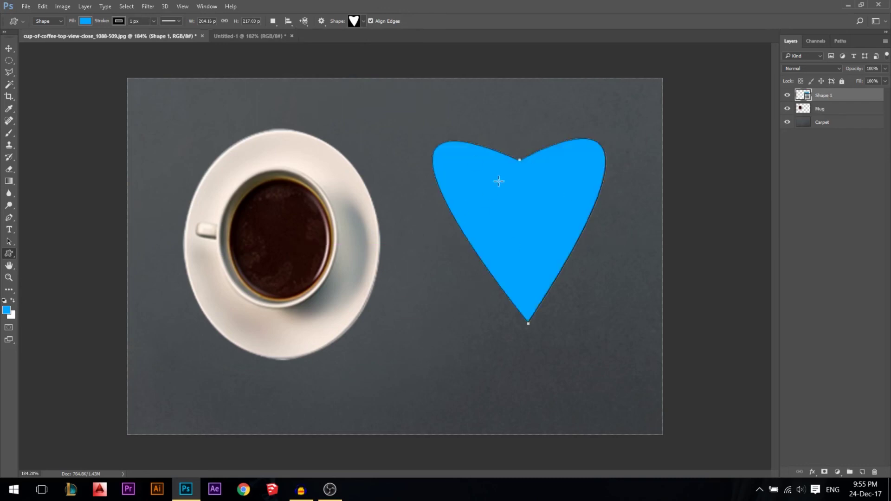
{"action": "key", "text": "ctrl+z"}
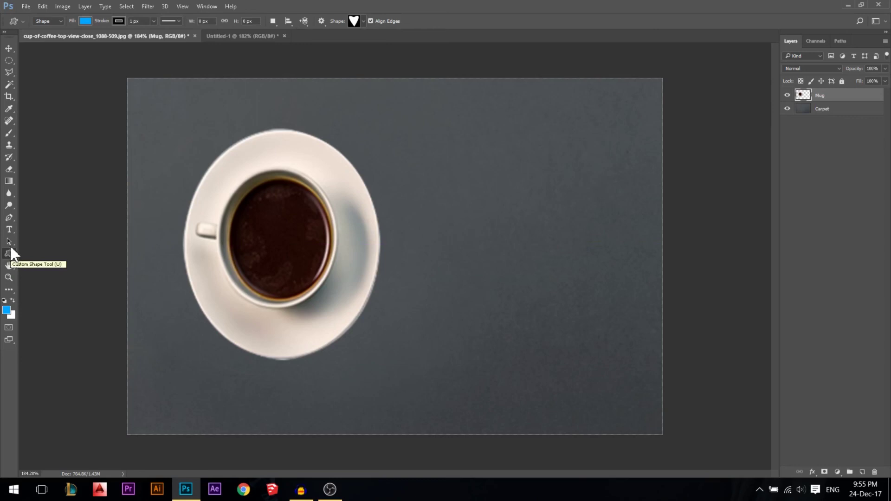
Step: Place a Pen-tool anchor on the canvas
{"action": "left_click", "coordinate": [9, 219]}
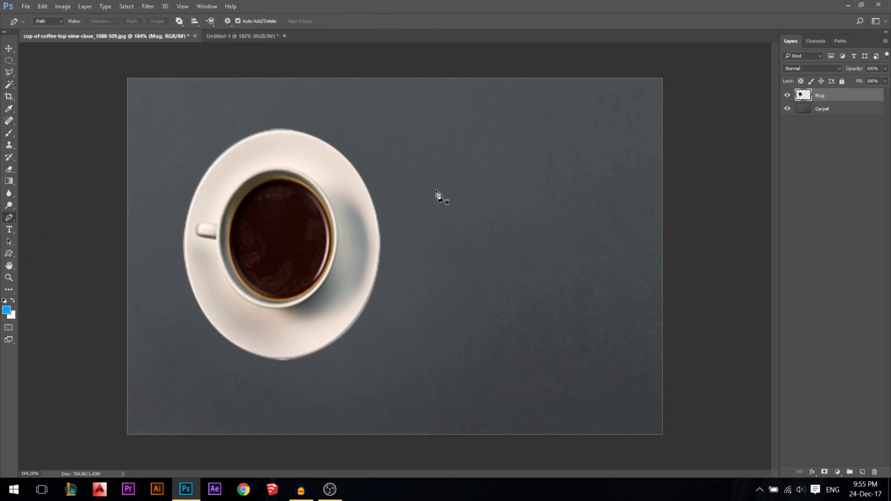
{"action": "scroll", "coordinate": [350, 235], "scroll_direction": "up", "scroll_amount": 4}
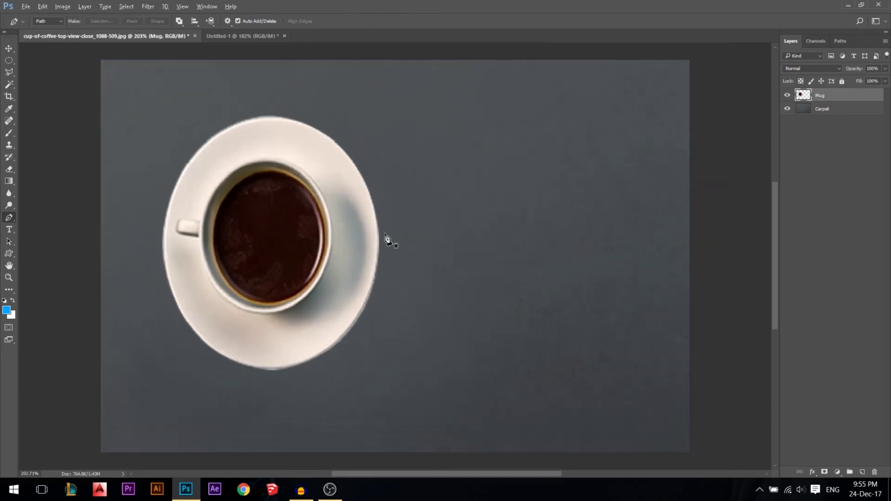
{"action": "scroll", "coordinate": [542, 290], "scroll_direction": "down", "scroll_amount": 1}
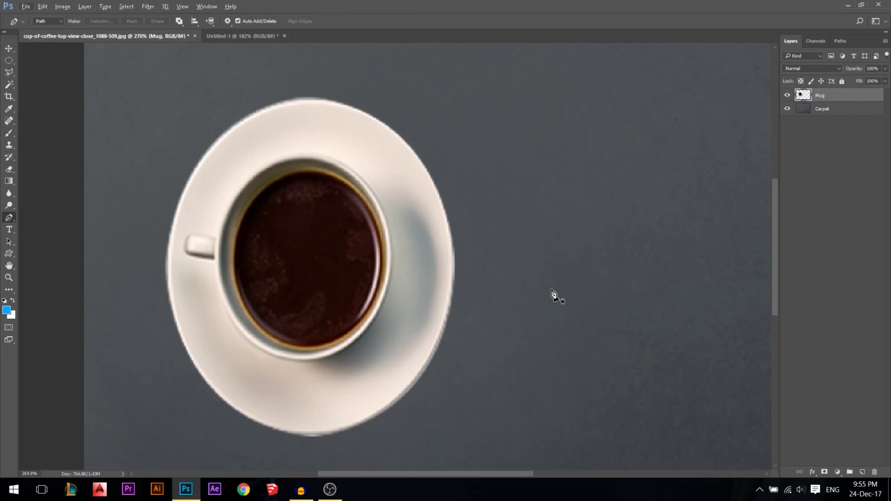
{"action": "left_click", "coordinate": [534, 272]}
Step: Paste the man-in-profile portrait as Layer 1, fit the view, and reposition it
{"action": "key", "text": "super+d"}
{"action": "key", "text": "alt+Tab"}
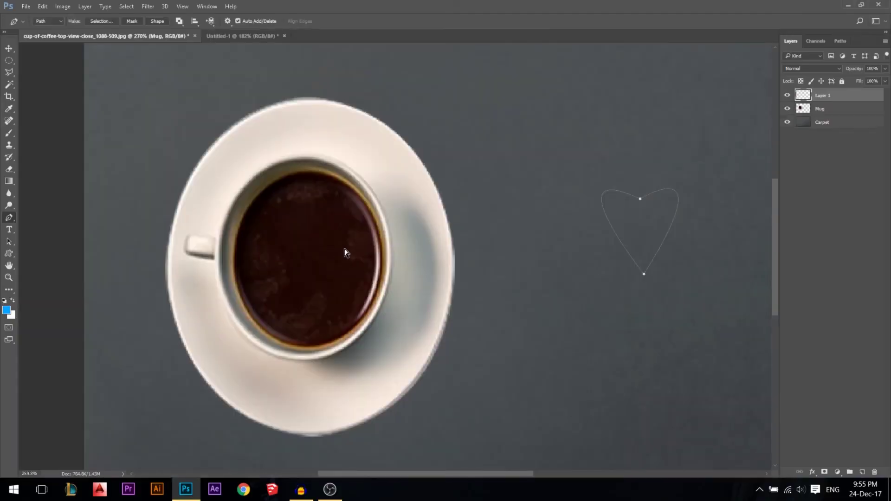
{"action": "key", "text": "ctrl+v"}
{"action": "key", "text": "ctrl+0"}
{"action": "left_click", "coordinate": [8, 48]}
{"action": "left_click_drag", "start_coordinate": [481, 316], "coordinate": [412, 170]}
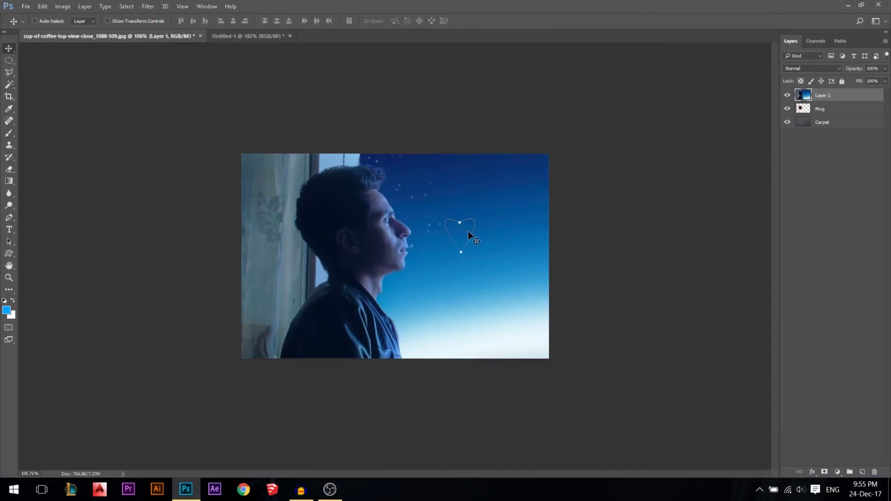
Step: Zoom in and trace anchors from the jacket edge up the curve of the neck
{"action": "key", "text": "ctrl+plus"}
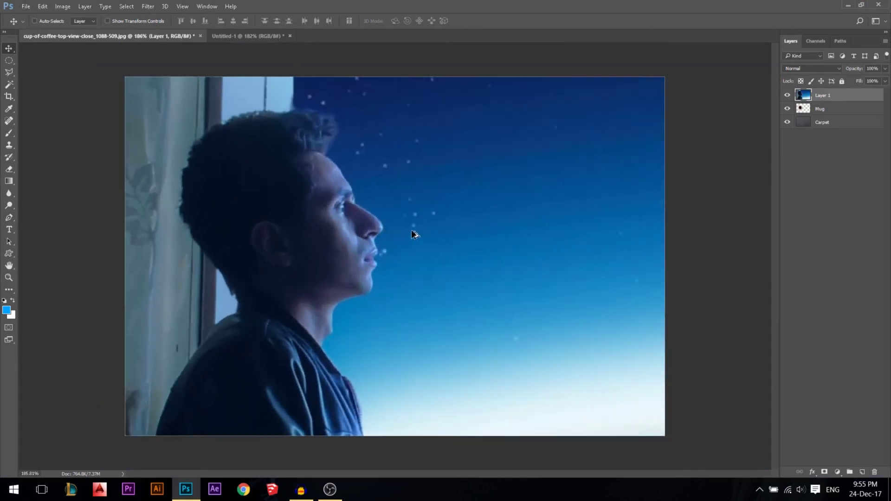
{"action": "scroll", "coordinate": [327, 212], "scroll_direction": "up", "scroll_amount": 1}
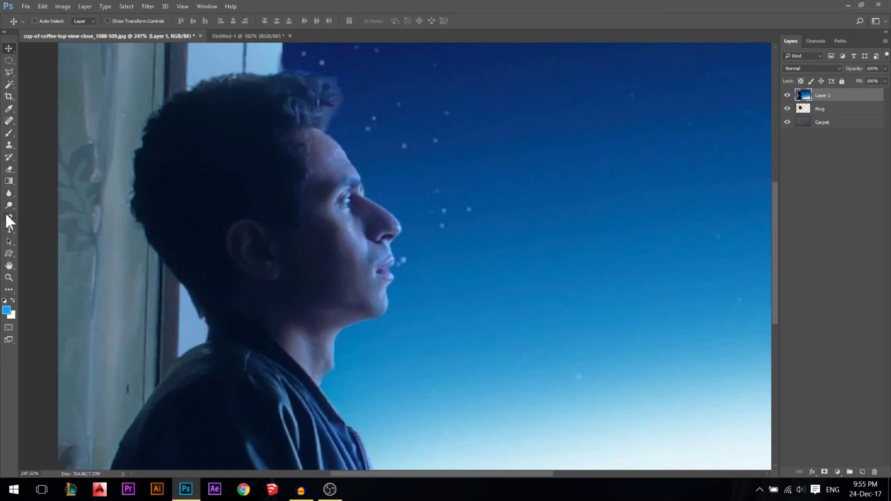
{"action": "left_click", "coordinate": [7, 216]}
{"action": "scroll", "coordinate": [332, 420], "scroll_direction": "up", "scroll_amount": 3}
{"action": "left_click", "coordinate": [336, 415]}
{"action": "left_click", "coordinate": [323, 398]}
{"action": "left_click", "coordinate": [312, 384]}
{"action": "left_click", "coordinate": [305, 369]}
{"action": "scroll", "coordinate": [319, 369], "scroll_direction": "up", "scroll_amount": 2}
{"action": "scroll", "coordinate": [334, 360], "scroll_direction": "down", "scroll_amount": 3}
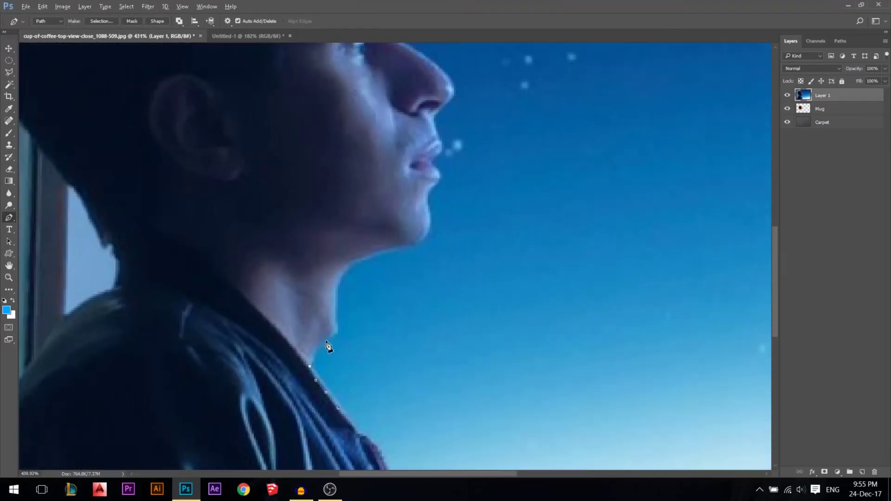
{"action": "left_click_drag", "start_coordinate": [346, 330], "coordinate": [352, 319]}
{"action": "left_click", "coordinate": [332, 335], "text": "alt"}
{"action": "left_click_drag", "start_coordinate": [332, 304], "coordinate": [335, 318]}
{"action": "left_click_drag", "start_coordinate": [366, 246], "coordinate": [374, 247]}
Step: Continue the path along the jawline and curve it around the chin
{"action": "left_click", "coordinate": [386, 250]}
{"action": "left_click", "coordinate": [402, 245]}
{"action": "left_click", "coordinate": [419, 240]}
{"action": "left_click", "coordinate": [436, 225]}
{"action": "scroll", "coordinate": [431, 209], "scroll_direction": "up", "scroll_amount": 3}
{"action": "scroll", "coordinate": [427, 274], "scroll_direction": "down", "scroll_amount": 4}
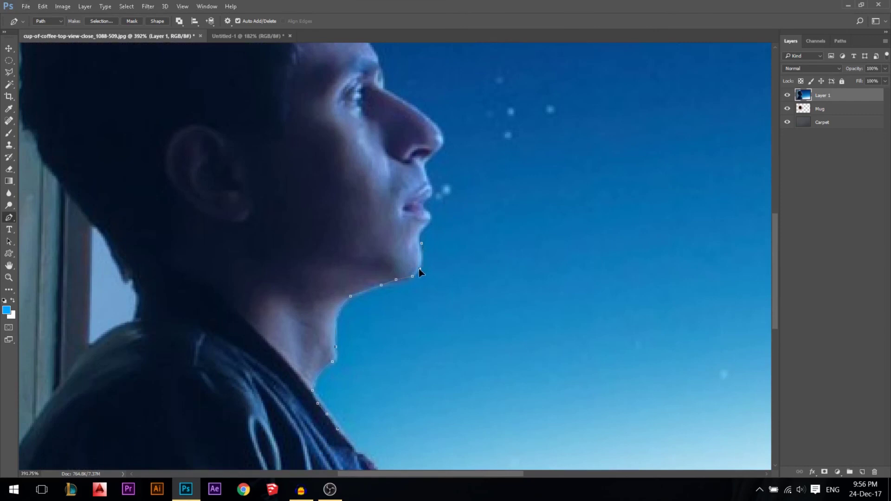
{"action": "left_click_drag", "start_coordinate": [419, 269], "coordinate": [422, 248]}
{"action": "scroll", "coordinate": [422, 342], "scroll_direction": "down", "scroll_amount": 4}
{"action": "scroll", "coordinate": [390, 268], "scroll_direction": "up", "scroll_amount": 2}
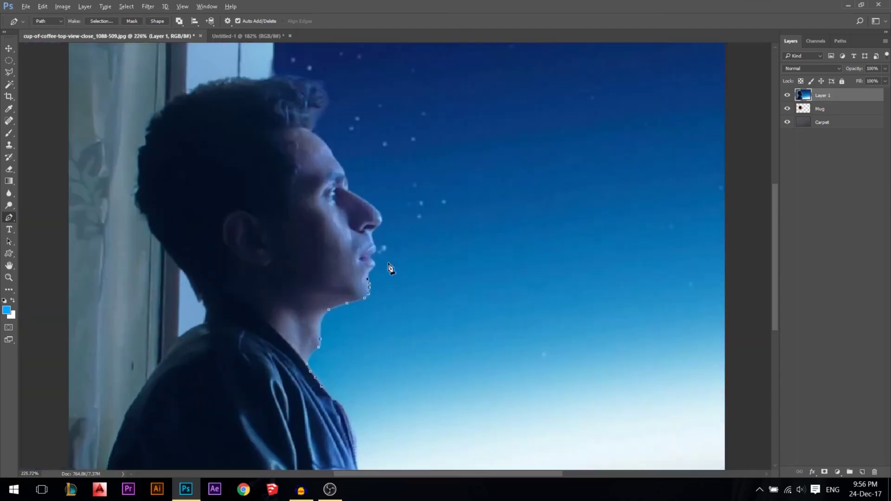
{"action": "scroll", "coordinate": [390, 268], "scroll_direction": "up", "scroll_amount": 3}
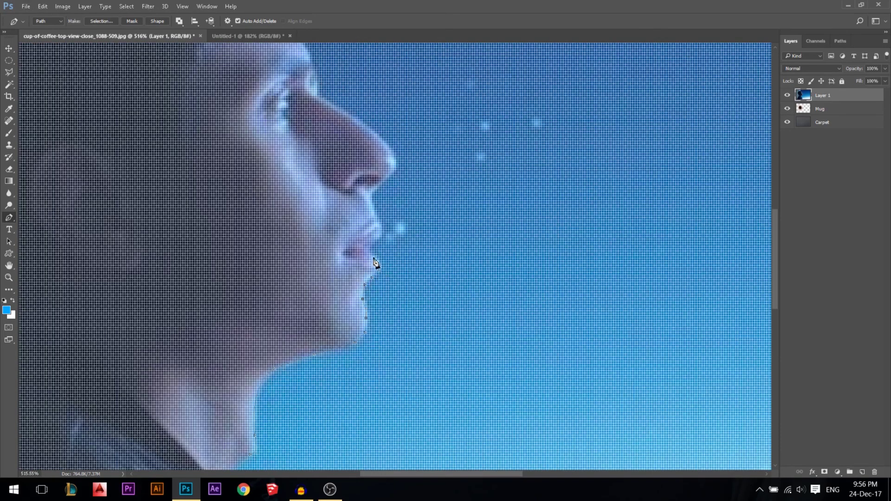
{"action": "scroll", "coordinate": [375, 263], "scroll_direction": "down", "scroll_amount": 4}
Step: Bring the path back across the neck to the jacket and close it
{"action": "left_click", "coordinate": [322, 256]}
{"action": "left_click", "coordinate": [240, 322]}
{"action": "left_click", "coordinate": [280, 368]}
{"action": "left_click", "coordinate": [333, 365]}
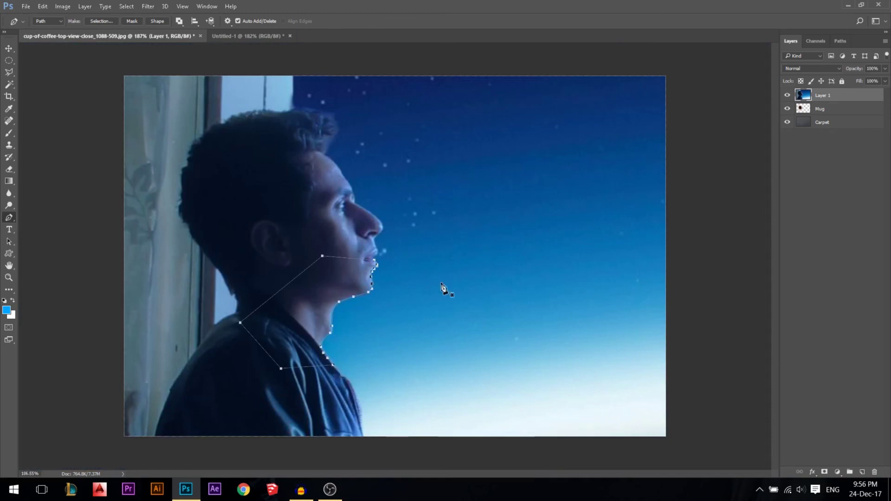
{"action": "right_click", "coordinate": [483, 274]}
Step: Make a zero-feather selection from the jaw path and hide the Mug and Carpet layers
{"action": "left_click", "coordinate": [534, 74]}
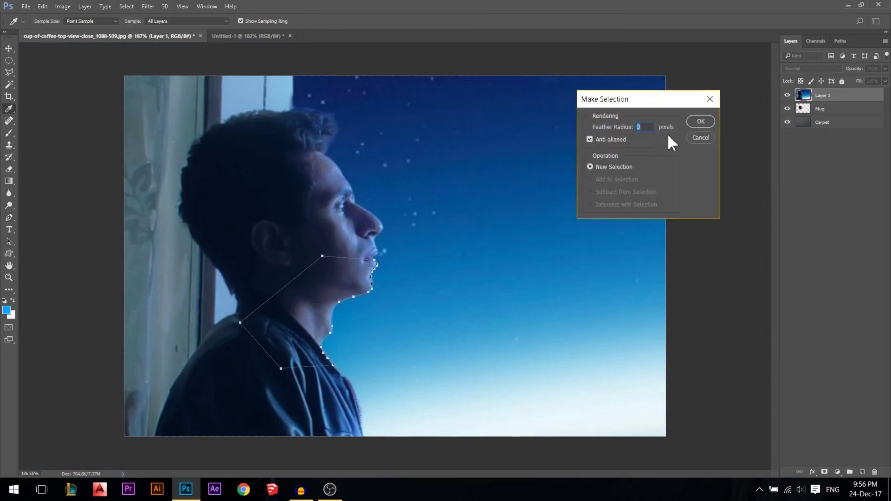
{"action": "left_click", "coordinate": [700, 121]}
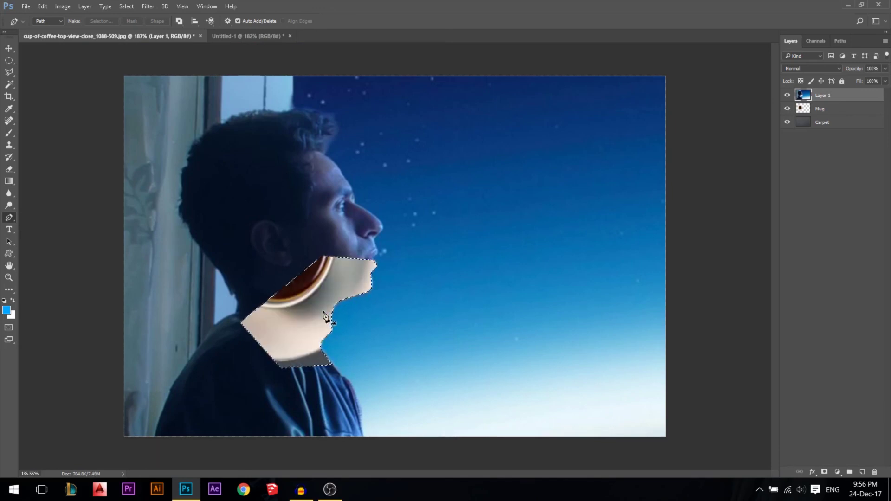
{"action": "left_click_drag", "start_coordinate": [785, 110], "coordinate": [787, 123]}
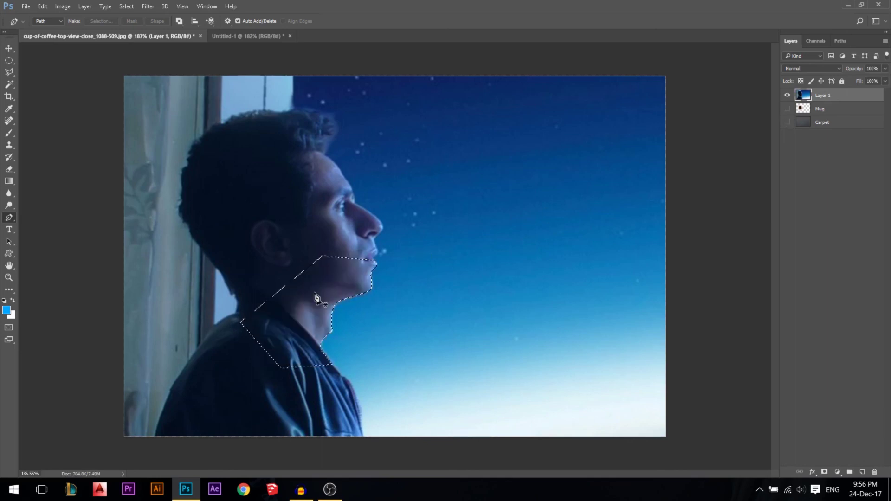
Step: Invert the selection, delete outside the jaw and neck, then undo to restore the portrait
{"action": "left_click", "coordinate": [5, 60]}
{"action": "right_click", "coordinate": [432, 177]}
{"action": "left_click", "coordinate": [471, 193]}
{"action": "key", "text": "Delete"}
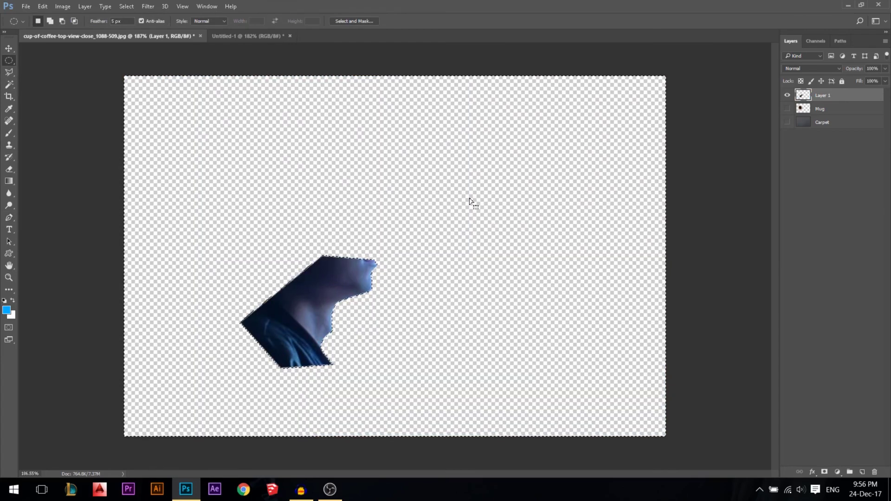
{"action": "key", "text": "ctrl+alt+z"}
{"action": "key", "text": "ctrl+alt+z"}
{"action": "key", "text": "ctrl+alt+z"}
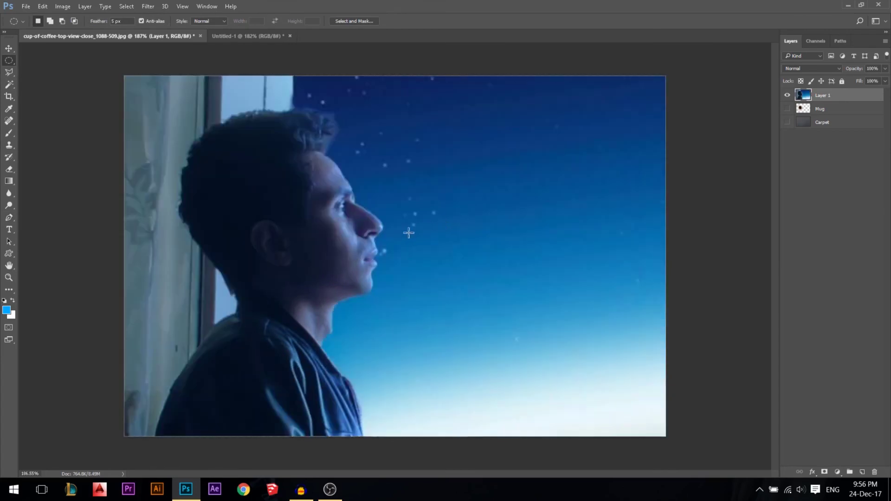